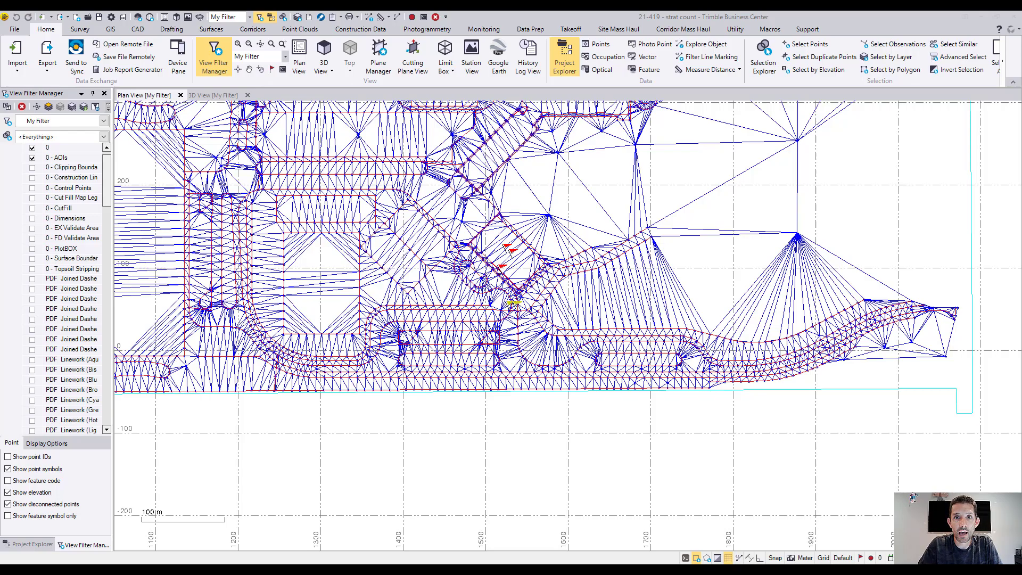
Open the Flags Pane and enlarge it to list all flagged issues for the surfaces.
{"action": "scroll", "coordinate": [505, 273], "scroll_direction": "up", "scroll_amount": 5}
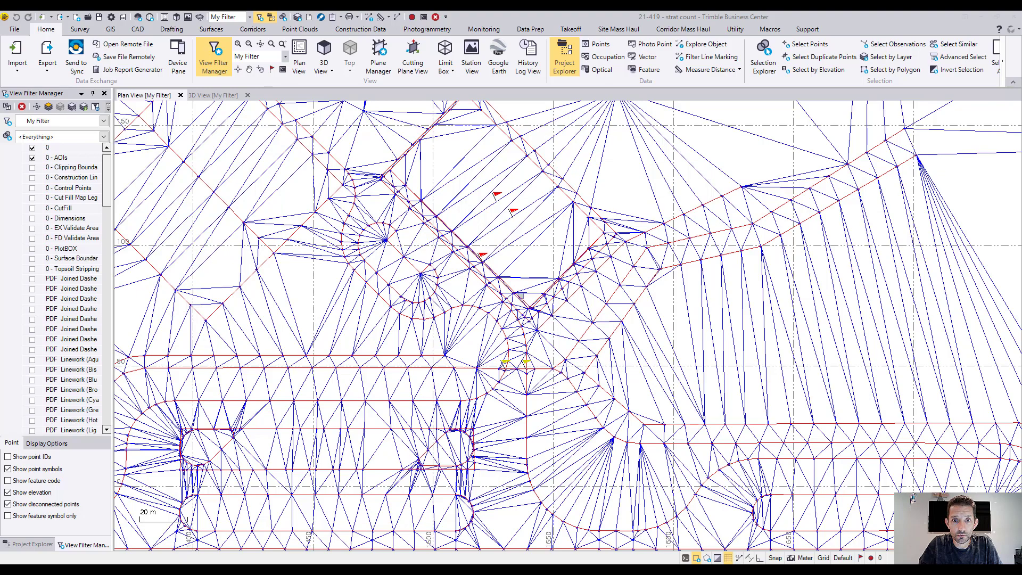
{"action": "middle_click_drag", "start_coordinate": [520, 296], "coordinate": [546, 258]}
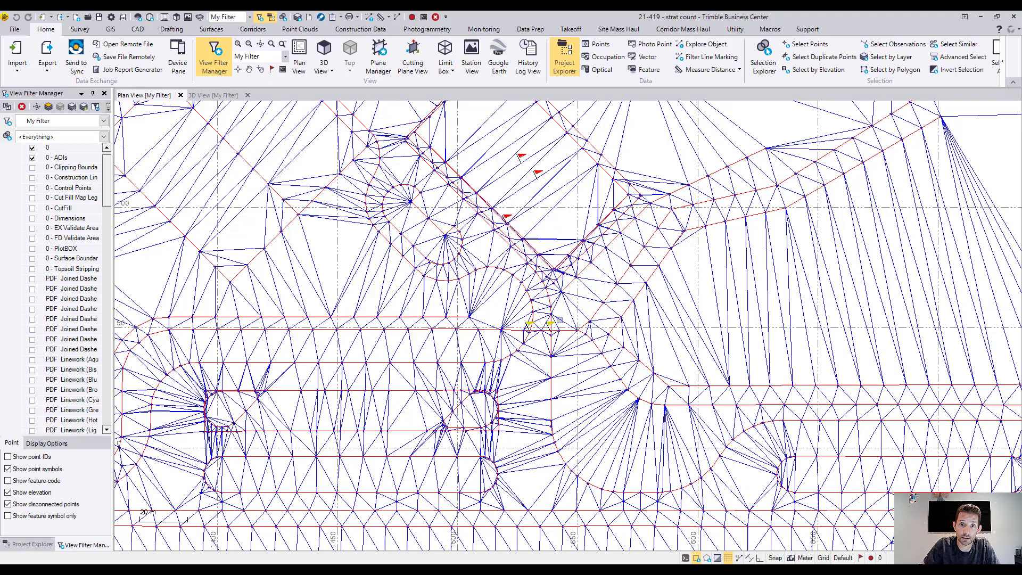
{"action": "scroll", "coordinate": [551, 326], "scroll_direction": "up", "scroll_amount": 3}
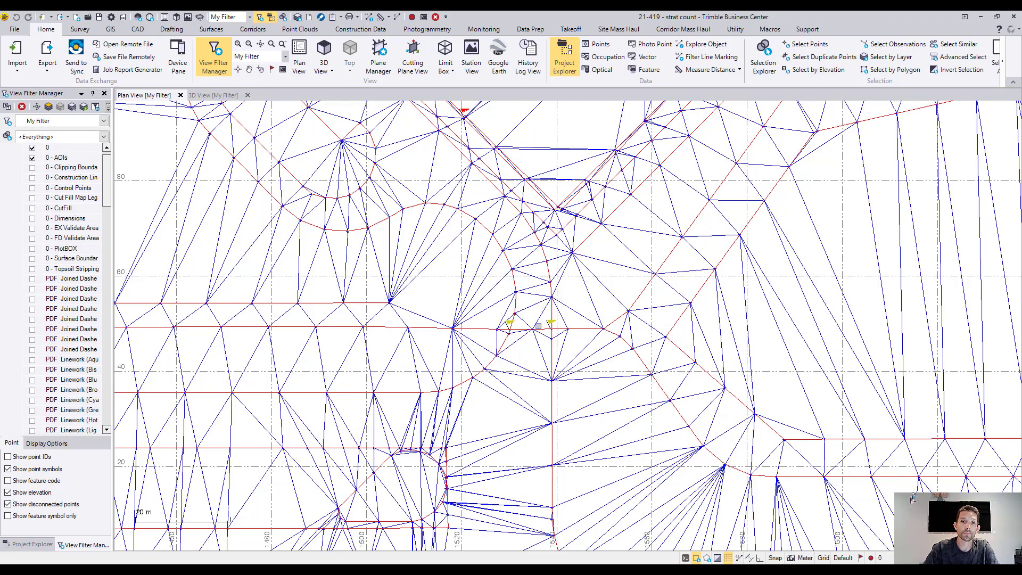
{"action": "scroll", "coordinate": [569, 303], "scroll_direction": "down", "scroll_amount": 2}
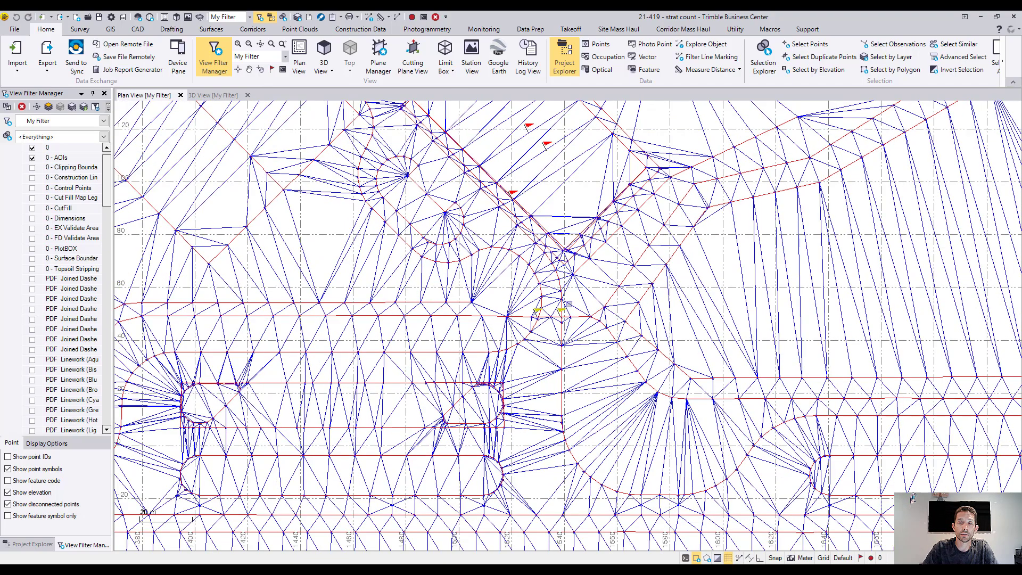
{"action": "mouse_move", "coordinate": [568, 304]}
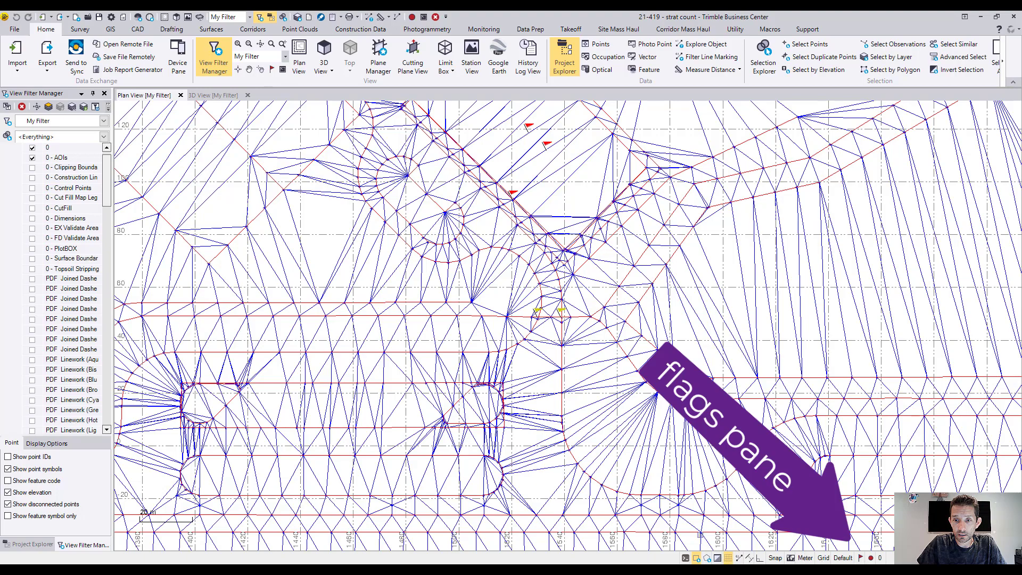
{"action": "left_click", "coordinate": [861, 558]}
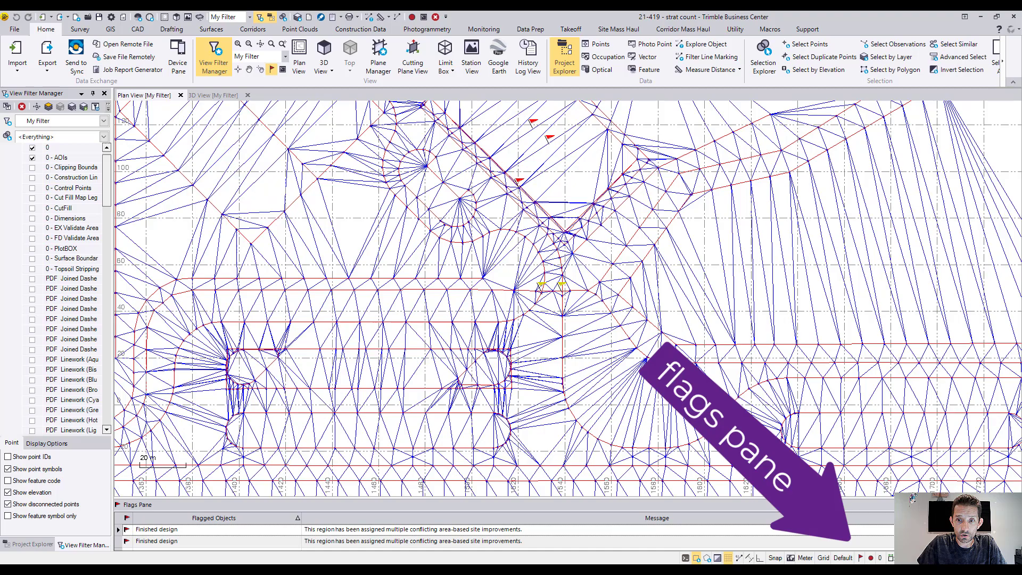
{"action": "left_click_drag", "start_coordinate": [733, 498], "coordinate": [732, 345]}
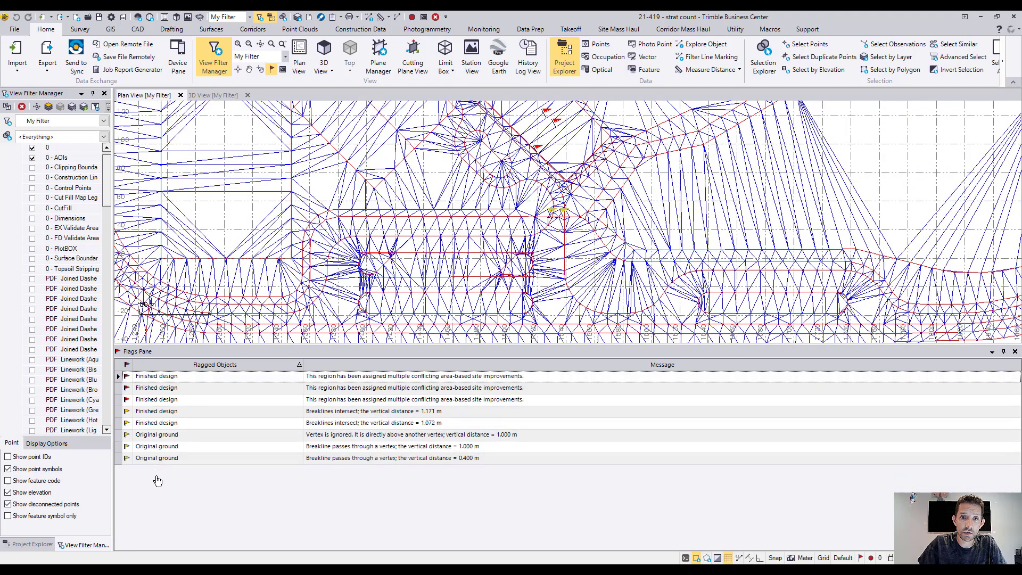
Locate the flagged Finished design breakline intersection with the 1.171 m vertical distance in the plan view and inspect the crossing breaklines.
{"action": "double_click", "coordinate": [160, 411]}
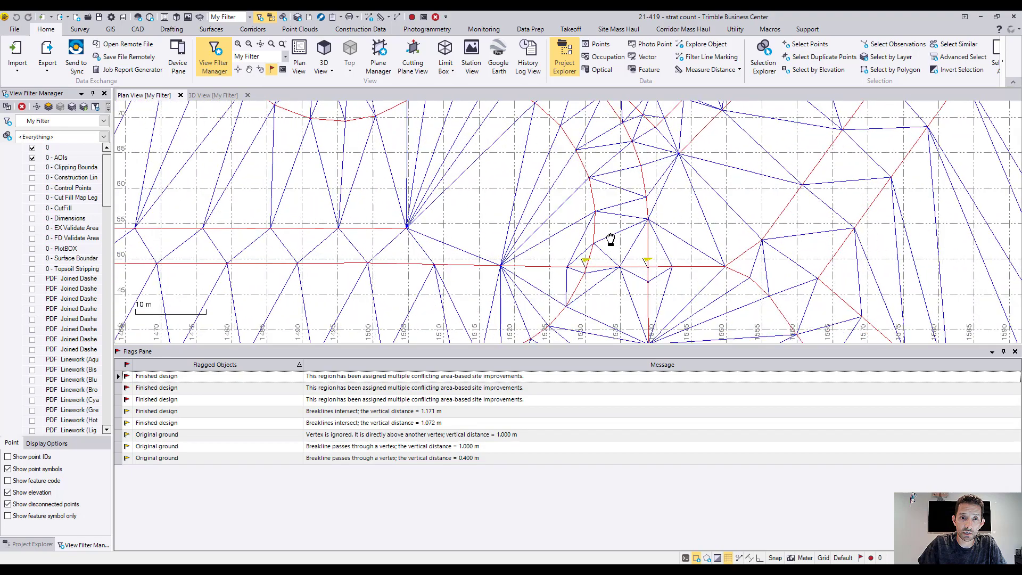
{"action": "left_click_drag", "start_coordinate": [611, 240], "coordinate": [599, 181]}
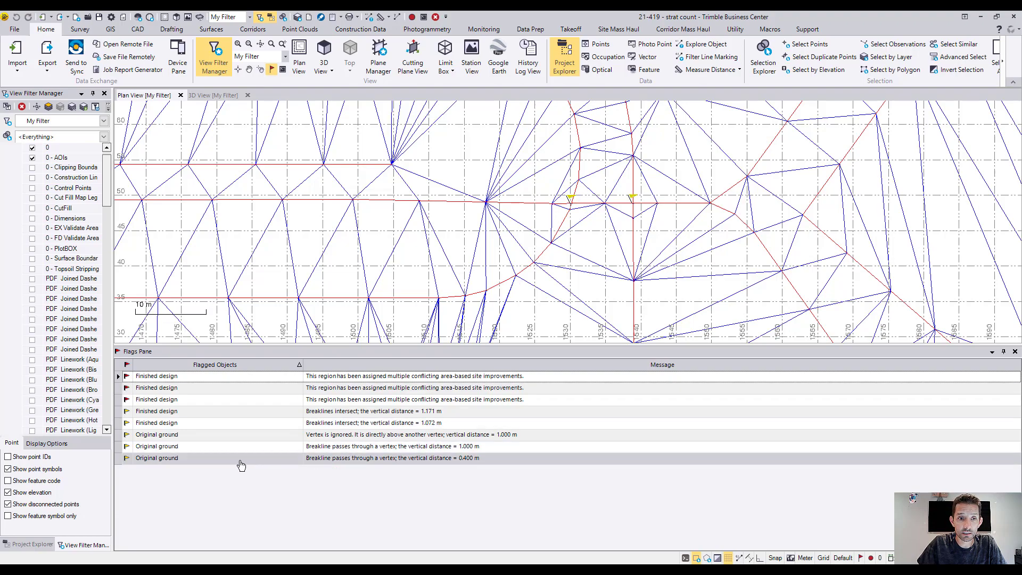
{"action": "scroll", "coordinate": [571, 230], "scroll_direction": "up", "scroll_amount": 3}
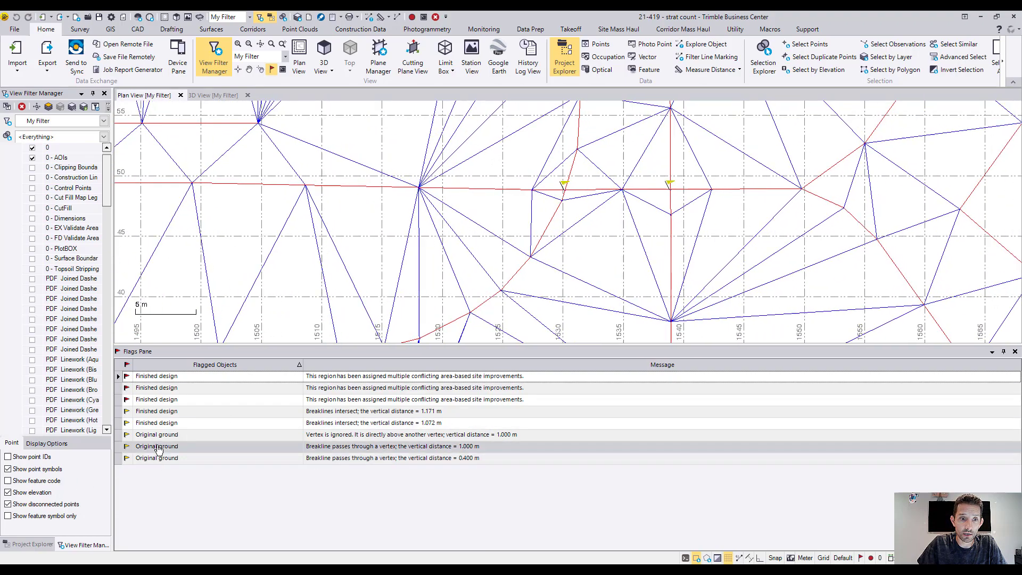
{"action": "left_click", "coordinate": [152, 413]}
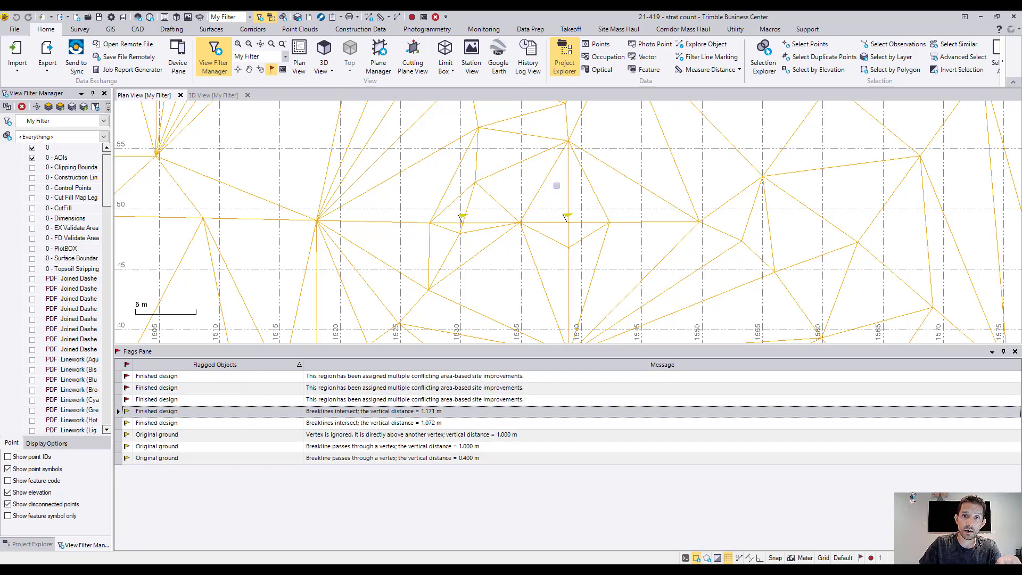
{"action": "left_click", "coordinate": [556, 185]}
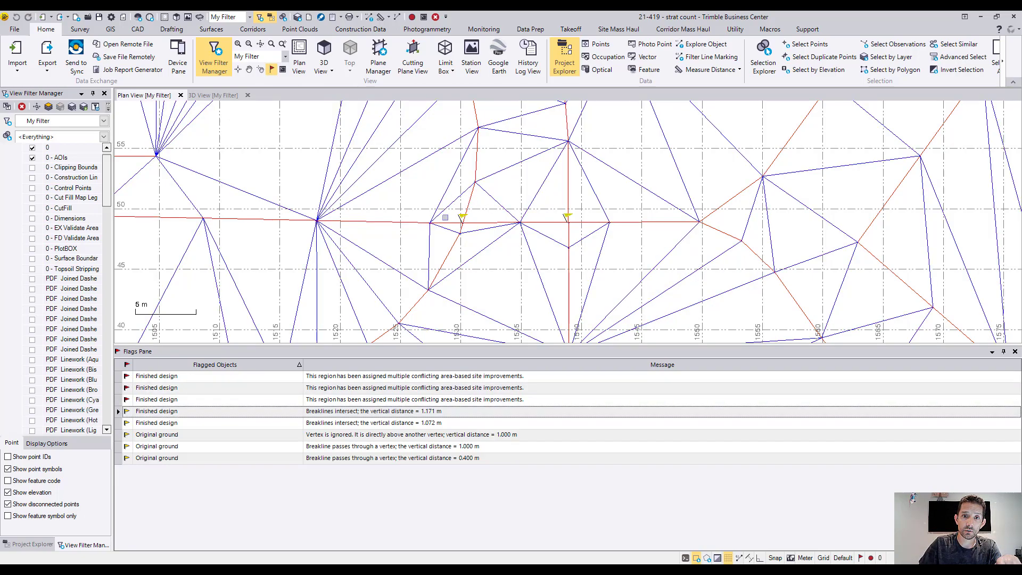
Locate the first conflicting site-improvement flag and show the 0 - FD Validate Areas layer to inspect the areas around it.
{"action": "double_click", "coordinate": [164, 377]}
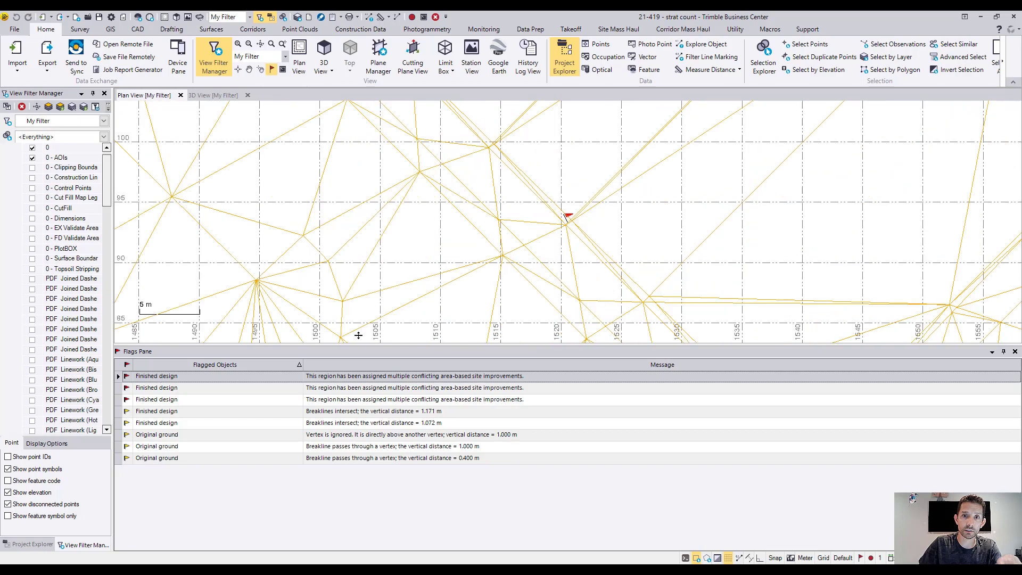
{"action": "scroll", "coordinate": [579, 227], "scroll_direction": "down", "scroll_amount": 5}
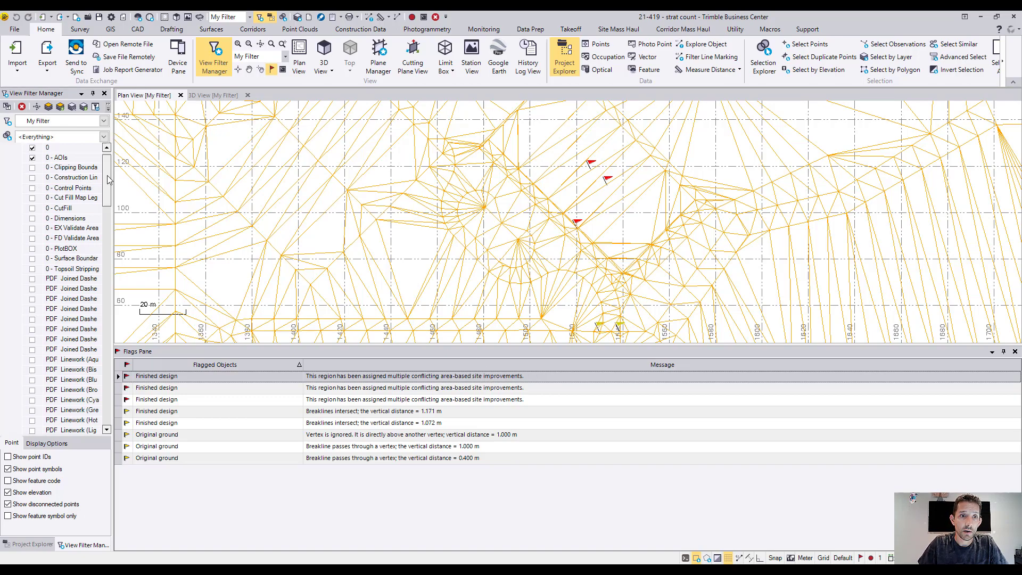
{"action": "left_click", "coordinate": [32, 238]}
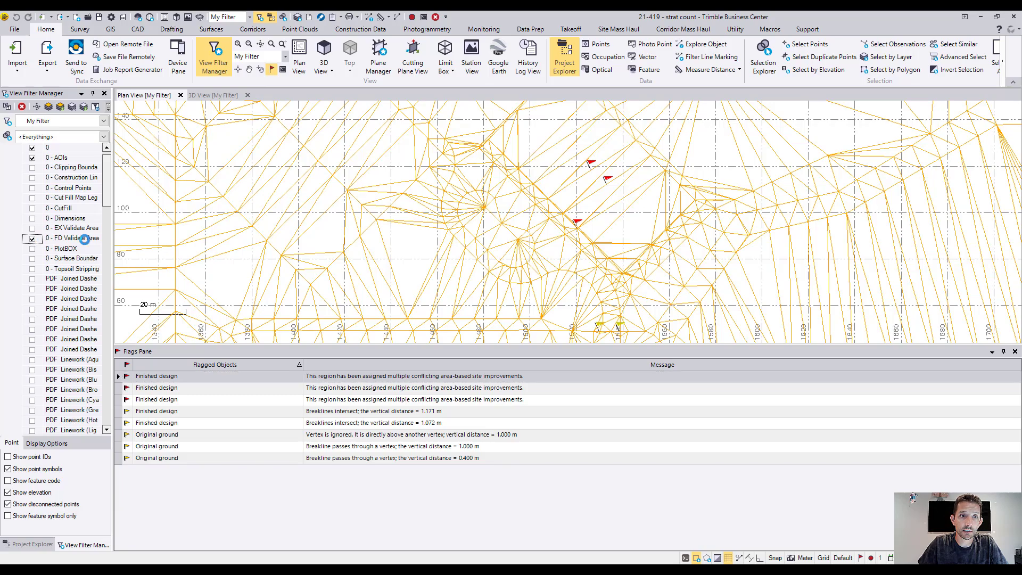
{"action": "scroll", "coordinate": [567, 227], "scroll_direction": "up", "scroll_amount": 10}
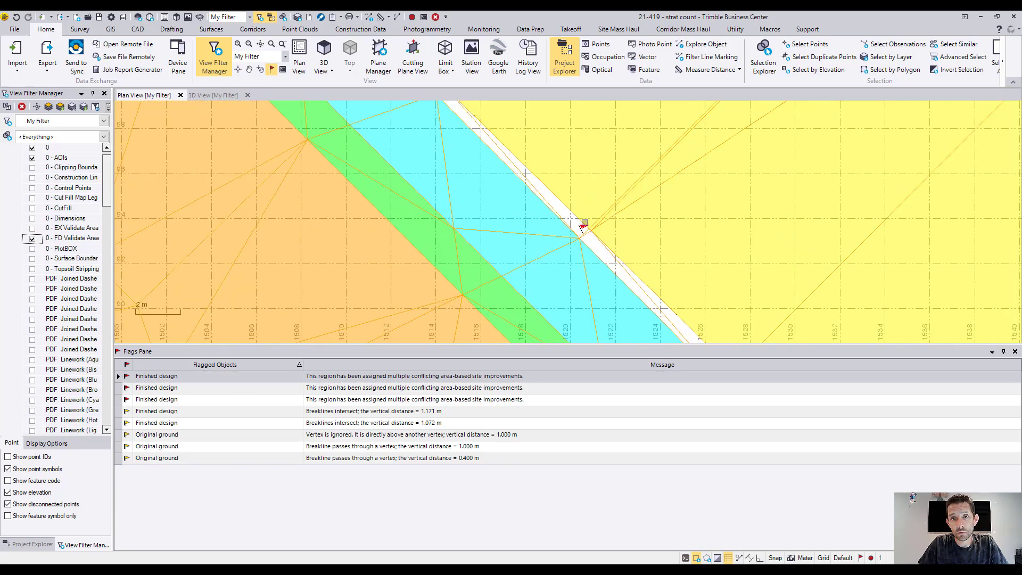
{"action": "scroll", "coordinate": [568, 235], "scroll_direction": "down", "scroll_amount": 10}
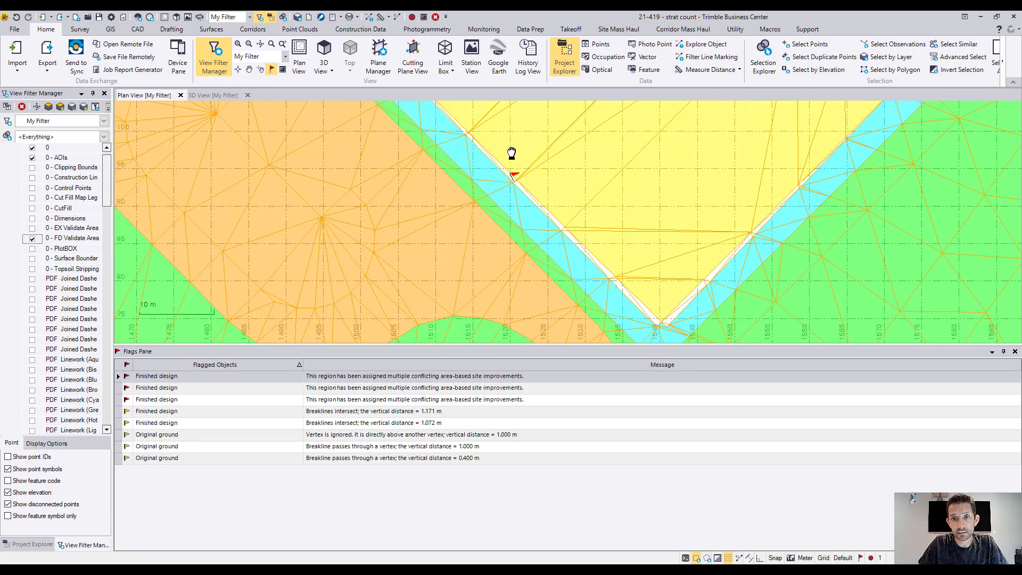
{"action": "middle_click_drag", "start_coordinate": [612, 243], "coordinate": [625, 187]}
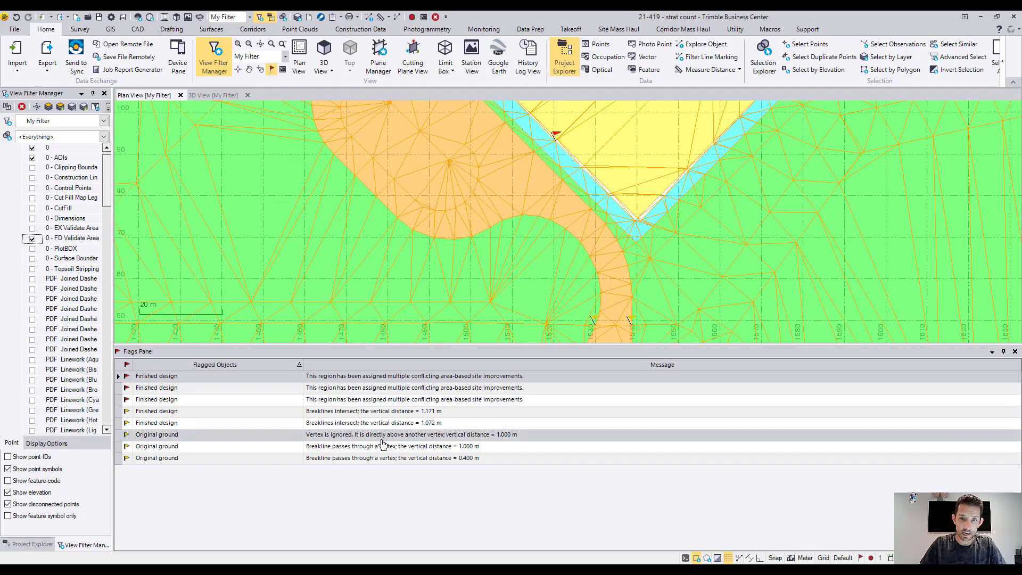
Go to the second conflicting site-improvement flag and show all layers in the Finished Design group.
{"action": "double_click", "coordinate": [323, 391]}
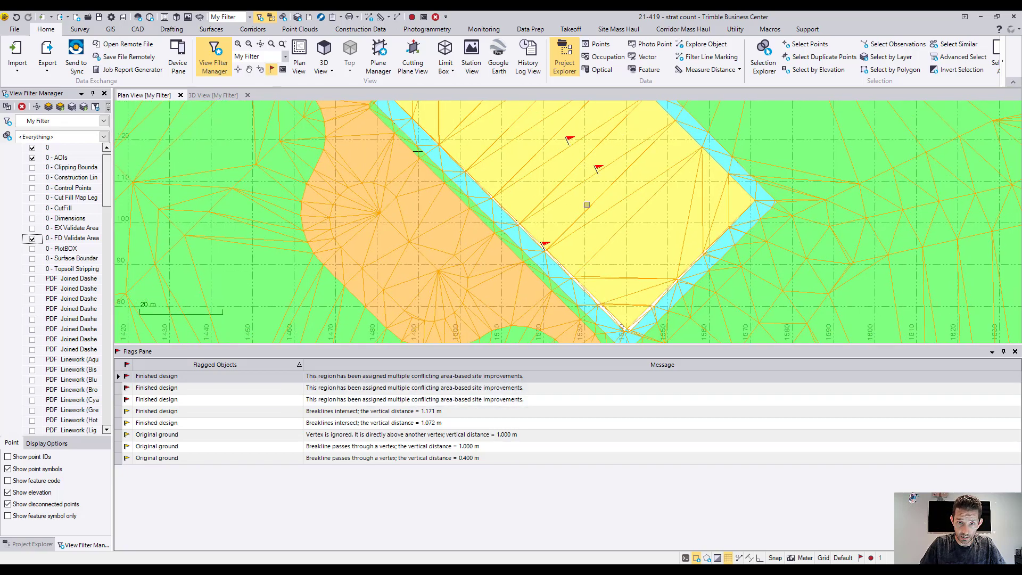
{"action": "left_click", "coordinate": [574, 276]}
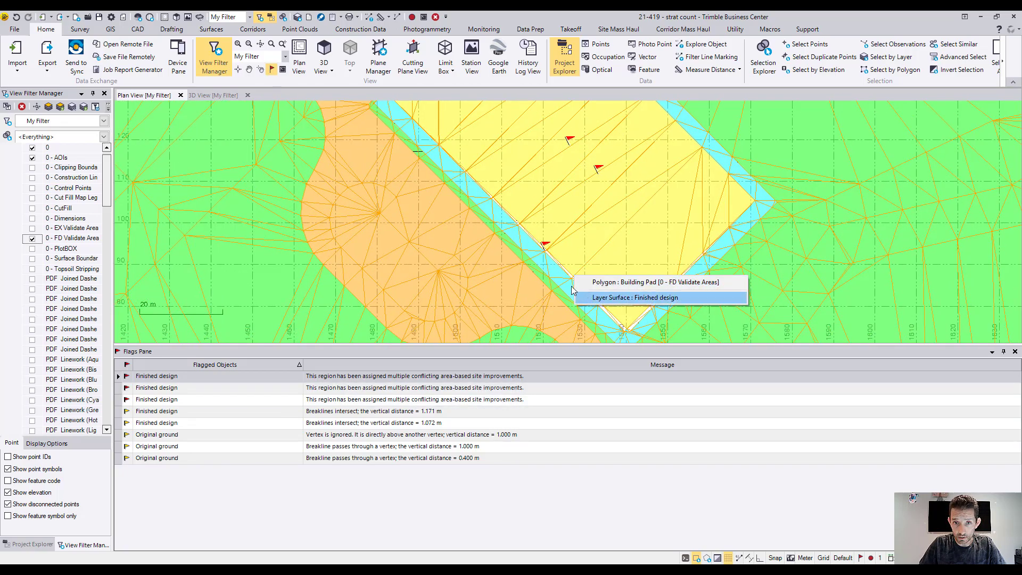
{"action": "left_click_drag", "start_coordinate": [107, 186], "coordinate": [114, 353]}
{"action": "left_click", "coordinate": [24, 258]}
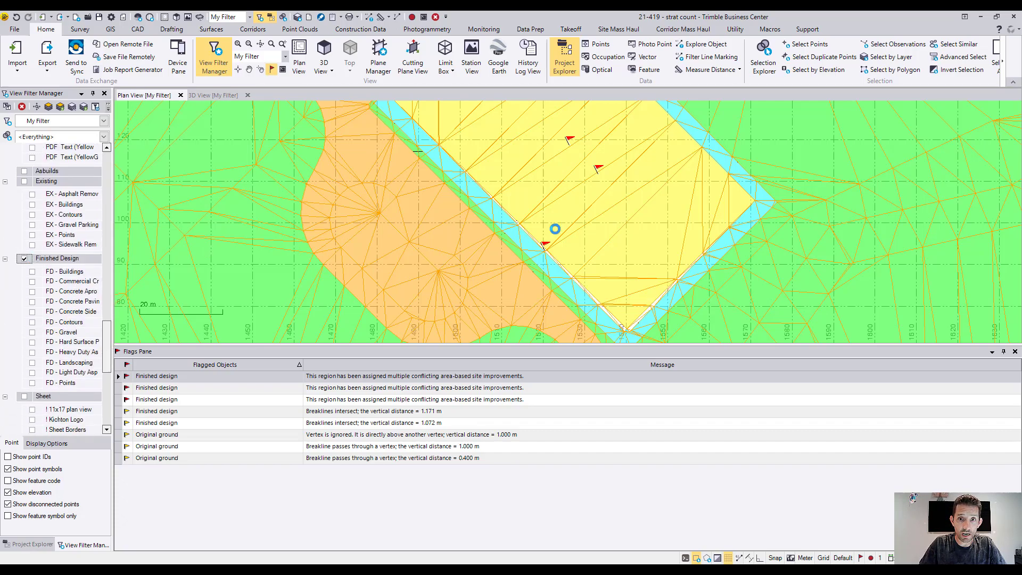
Check the overlapping objects along the building edge by selecting the concrete sidewalk polyline, the Building Pad polygon and the Finished design surface.
{"action": "left_click", "coordinate": [565, 263]}
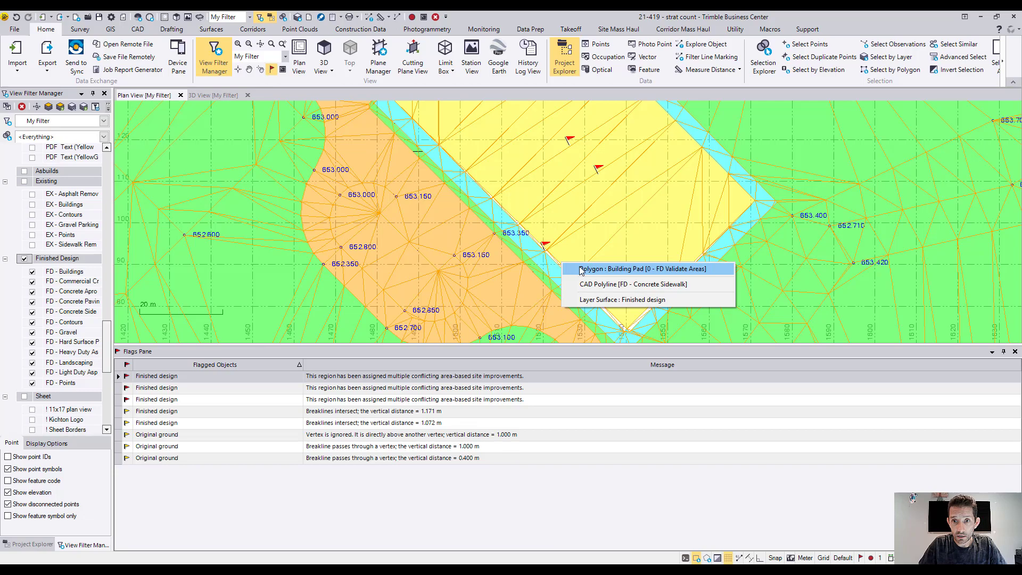
{"action": "left_click", "coordinate": [622, 300]}
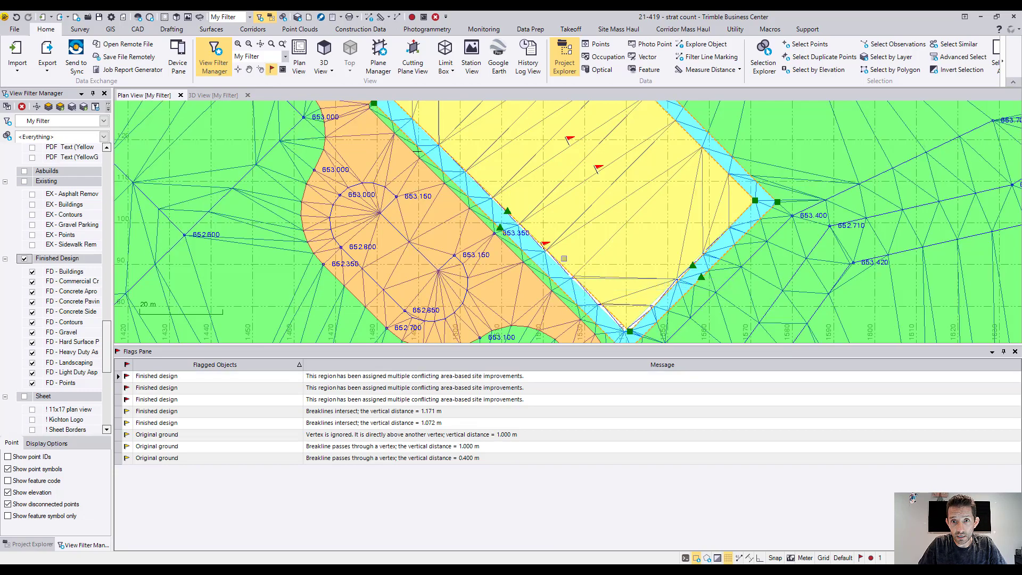
{"action": "left_click", "coordinate": [565, 267]}
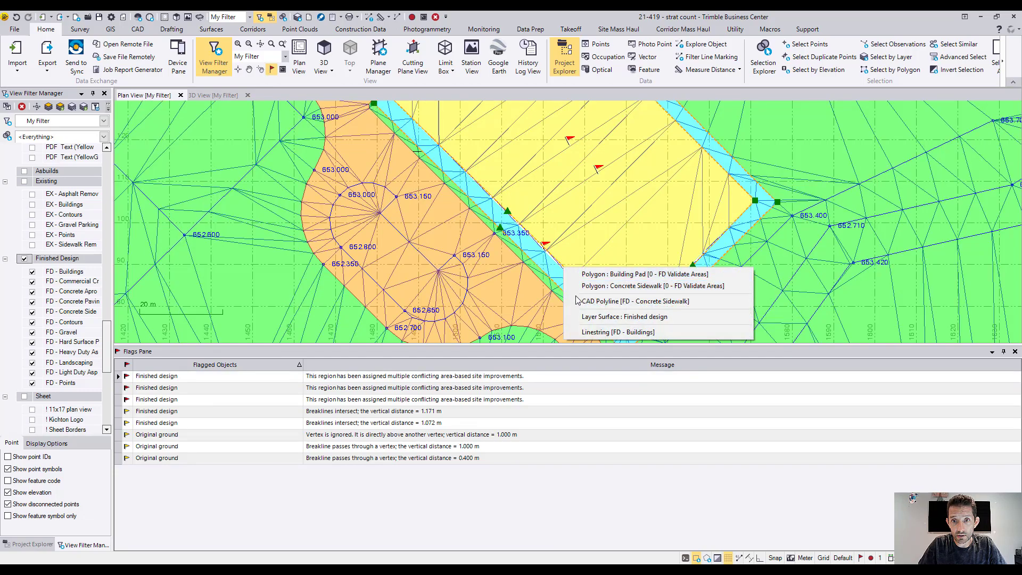
{"action": "left_click", "coordinate": [584, 276]}
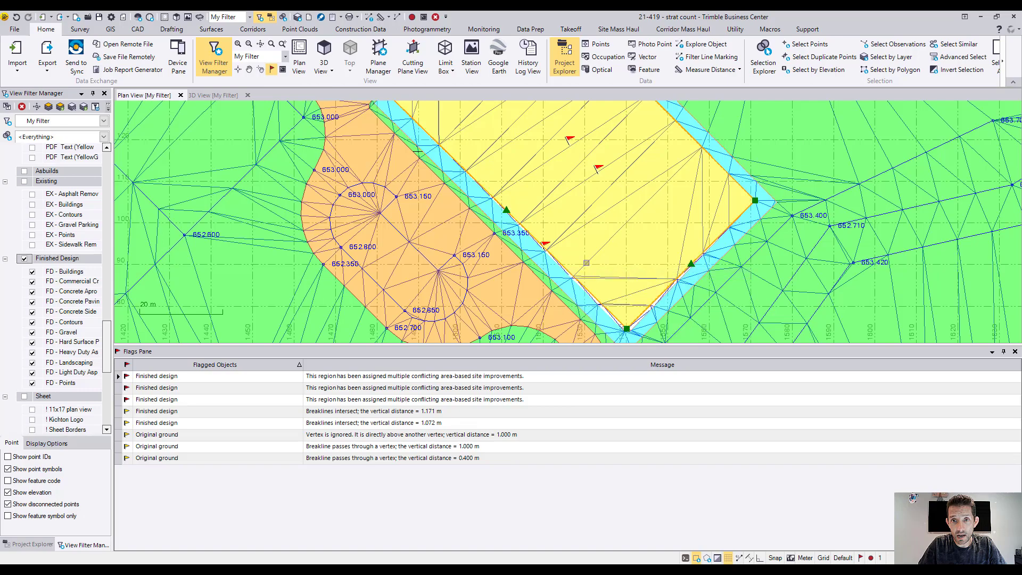
{"action": "left_click", "coordinate": [569, 272]}
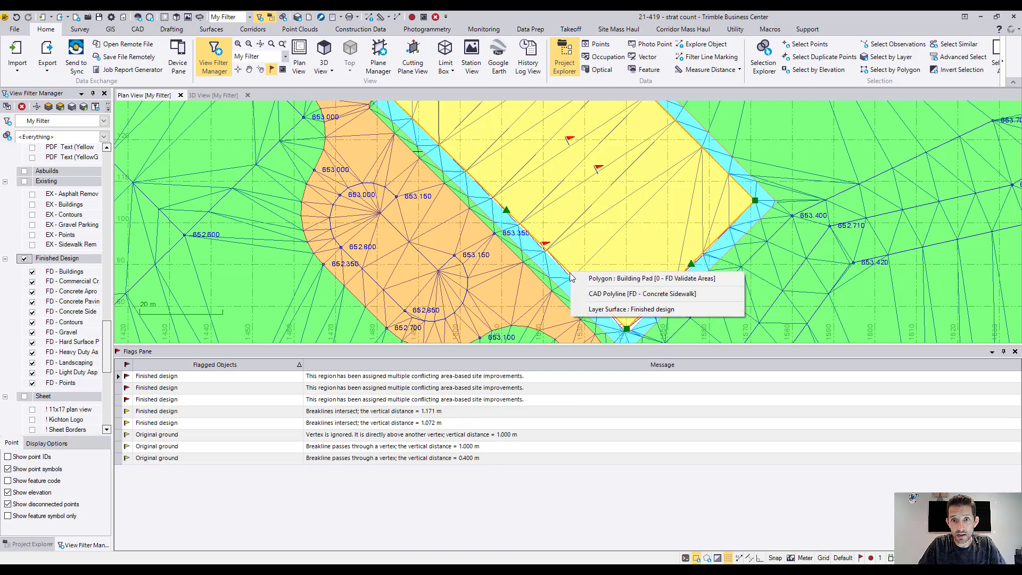
{"action": "left_click", "coordinate": [593, 310]}
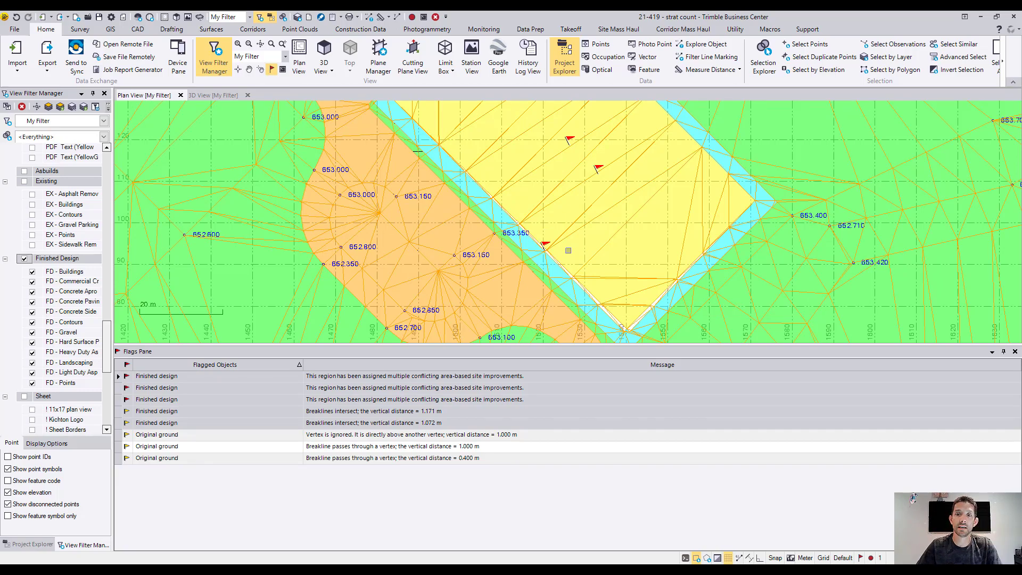
Hide the Finished design surface to expose the linework at the building pad's lower corner.
{"action": "scroll", "coordinate": [568, 251], "scroll_direction": "up", "scroll_amount": 1}
{"action": "middle_click_drag", "start_coordinate": [596, 316], "coordinate": [542, 134]}
{"action": "scroll", "coordinate": [542, 134], "scroll_direction": "up", "scroll_amount": 5}
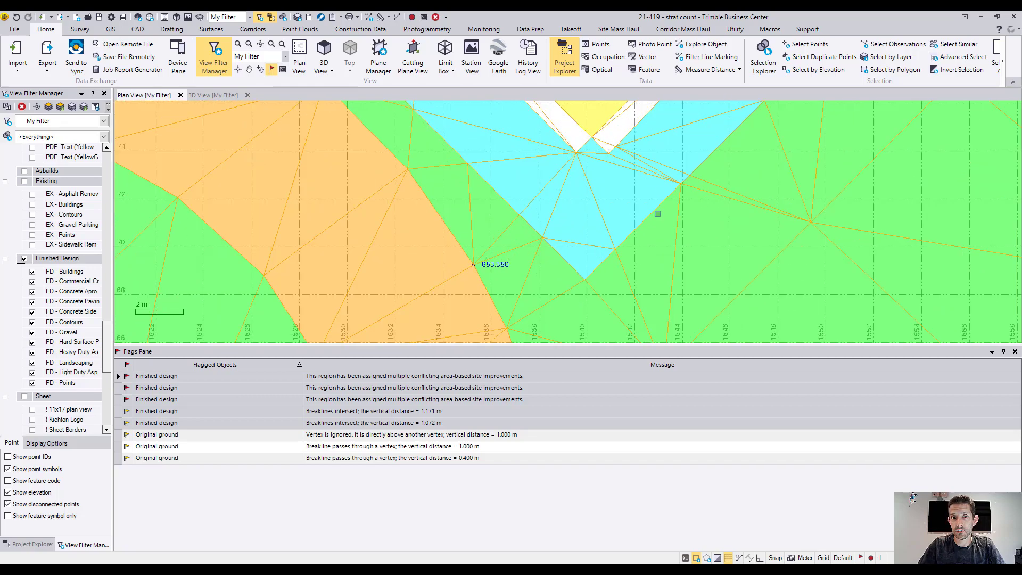
{"action": "middle_click_drag", "start_coordinate": [617, 166], "coordinate": [609, 225]}
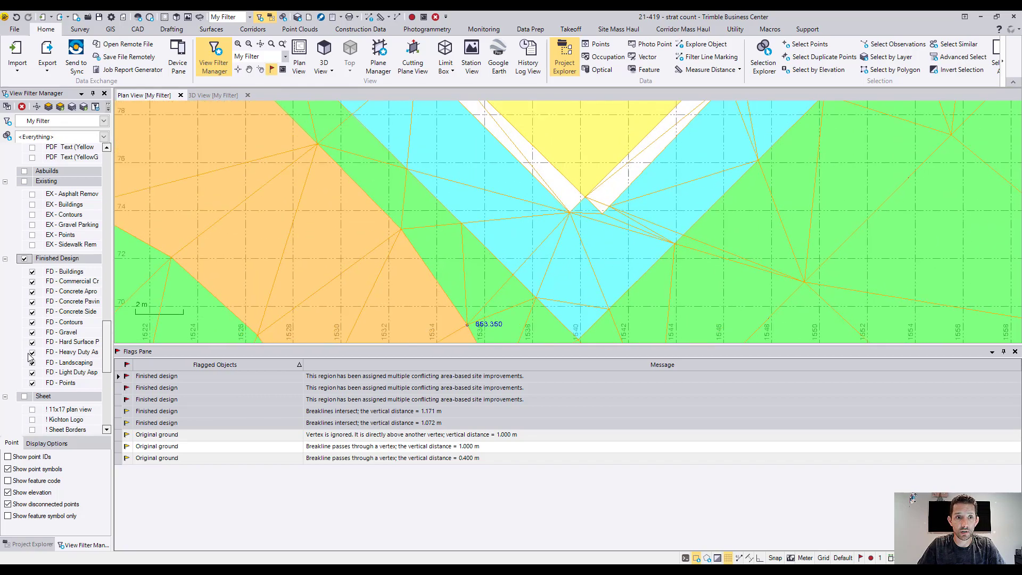
{"action": "scroll", "coordinate": [61, 375], "scroll_direction": "down", "scroll_amount": 6}
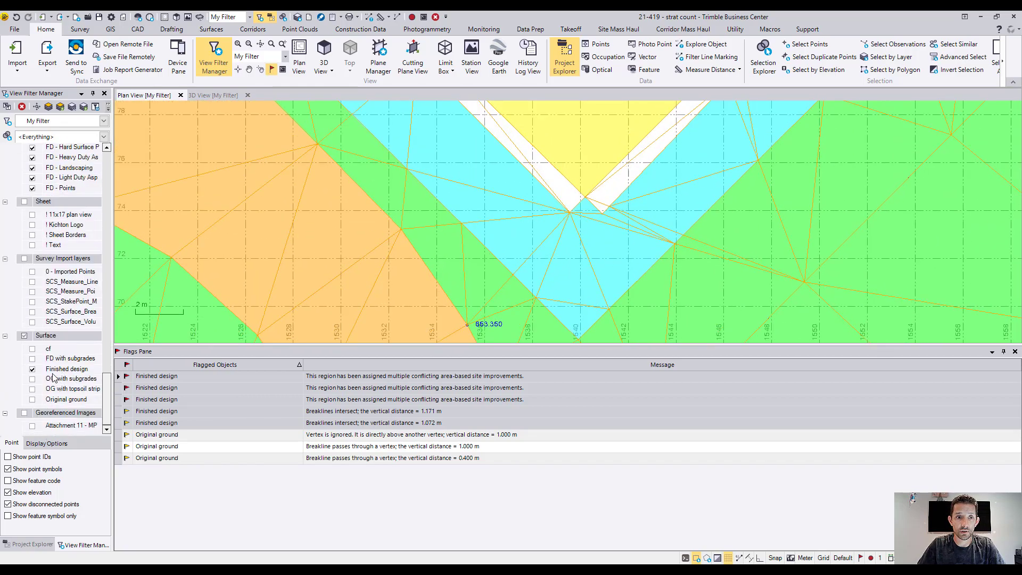
{"action": "left_click", "coordinate": [32, 369]}
Compare the FD - Buildings linestring with the concrete sidewalk outline at the building's corner by selecting each one.
{"action": "left_click", "coordinate": [581, 204]}
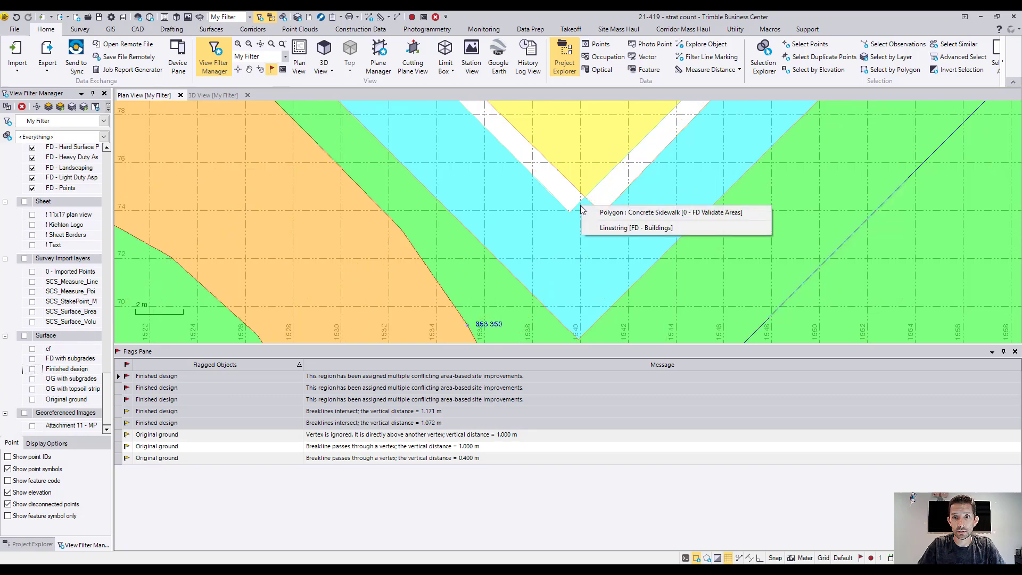
{"action": "left_click", "coordinate": [604, 228]}
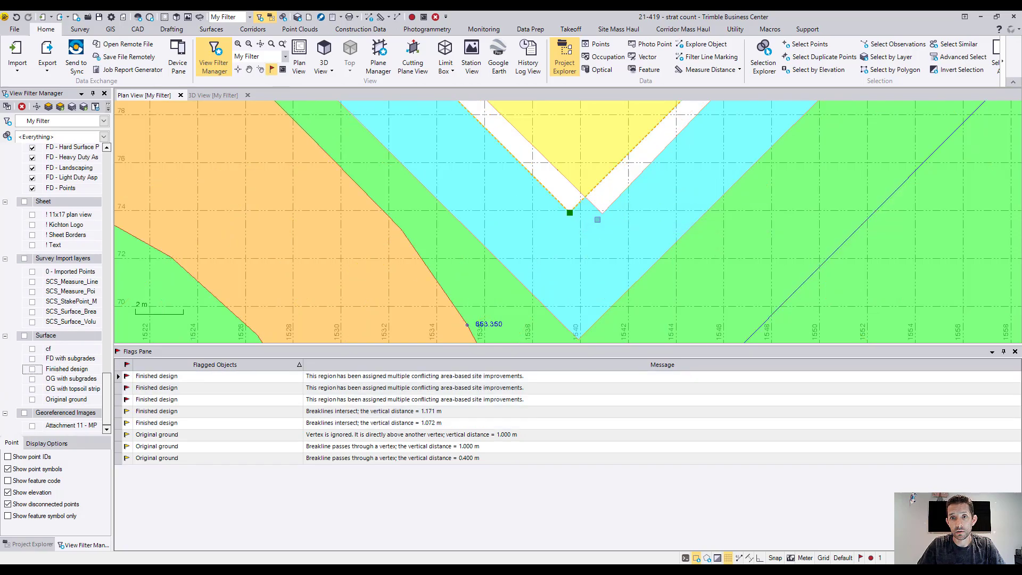
{"action": "scroll", "coordinate": [572, 210], "scroll_direction": "down", "scroll_amount": 6}
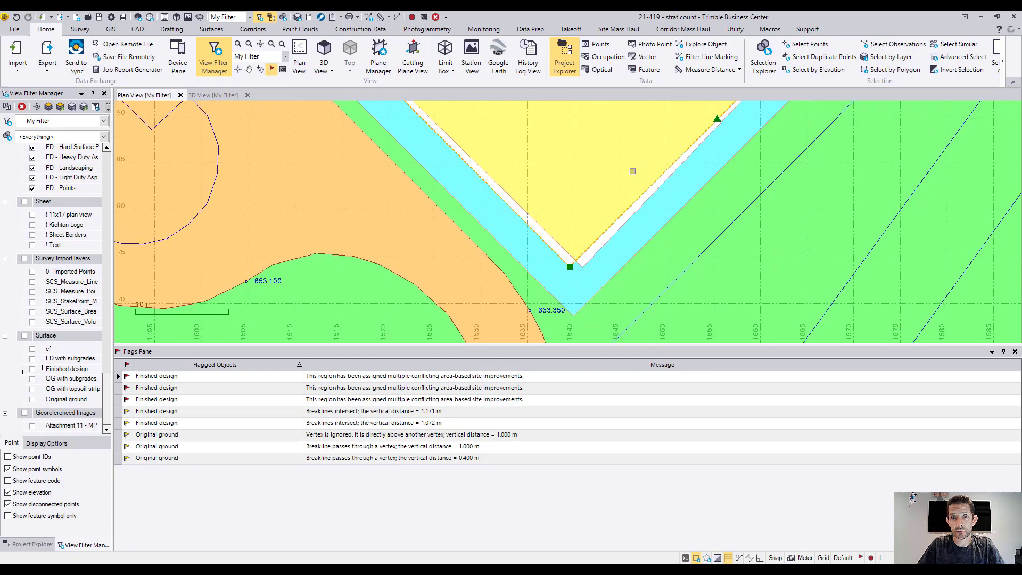
{"action": "left_click", "coordinate": [590, 257]}
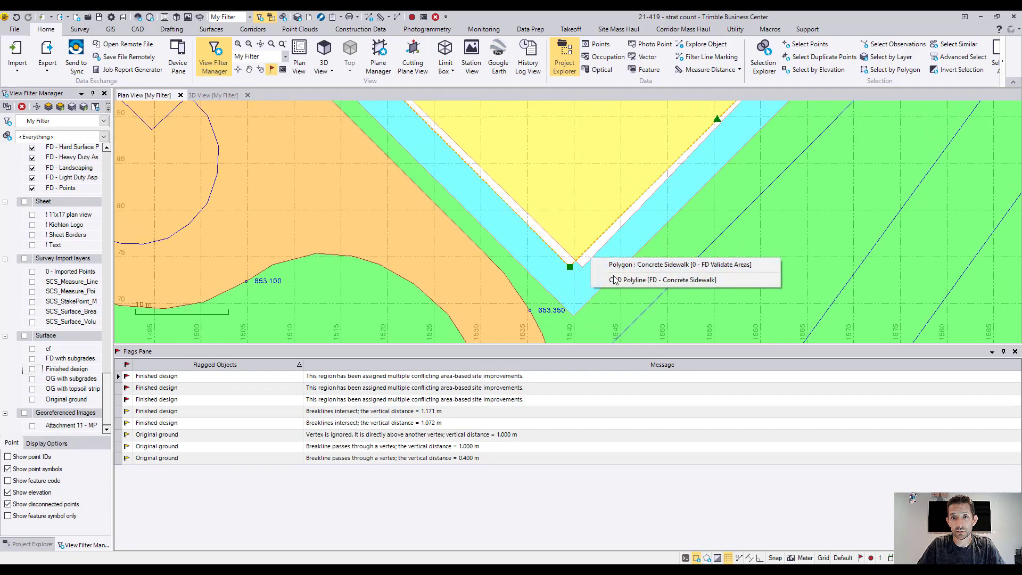
{"action": "left_click", "coordinate": [591, 276]}
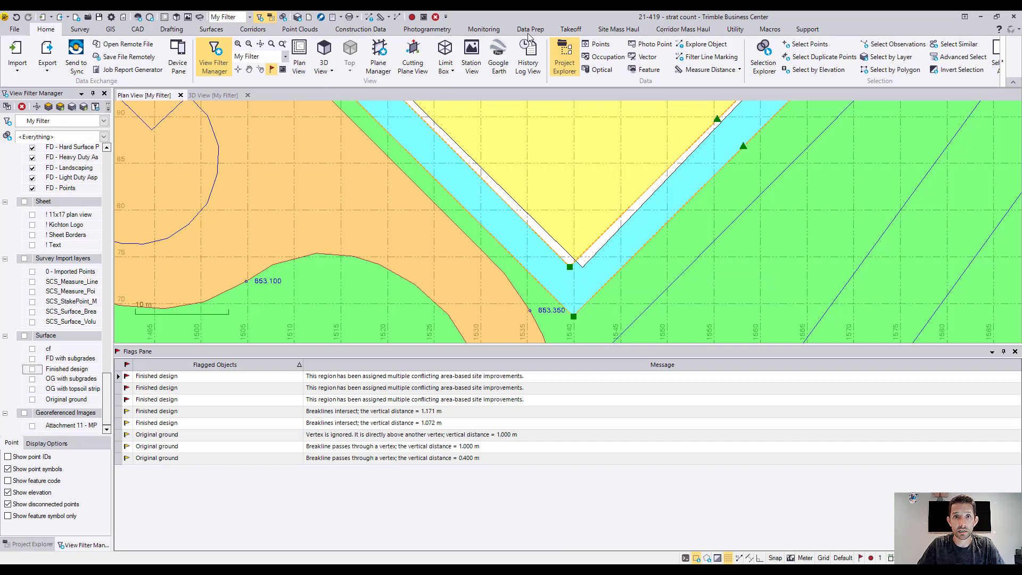
Validate the site improvement areas for the Design category, shading them on the 0 - FD Validate Areas layer.
{"action": "left_click", "coordinate": [575, 30]}
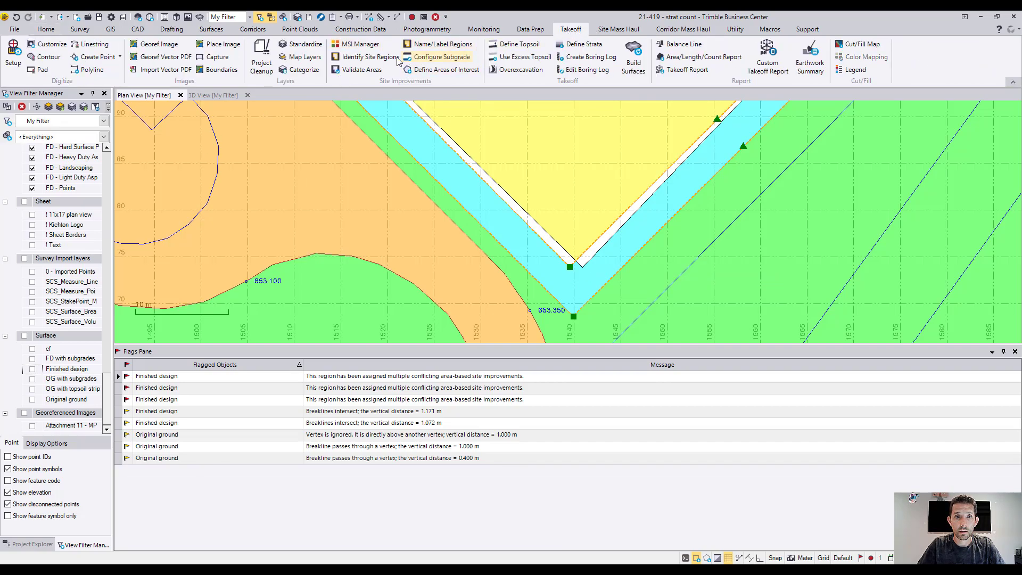
{"action": "left_click", "coordinate": [356, 70]}
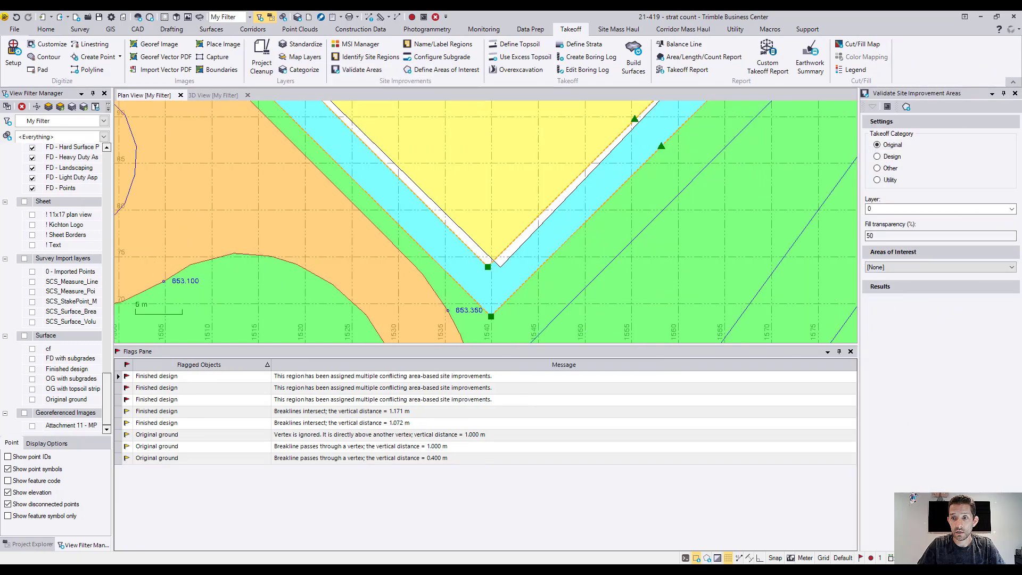
{"action": "left_click", "coordinate": [894, 157]}
{"action": "left_click", "coordinate": [958, 209]}
{"action": "left_click", "coordinate": [946, 281]}
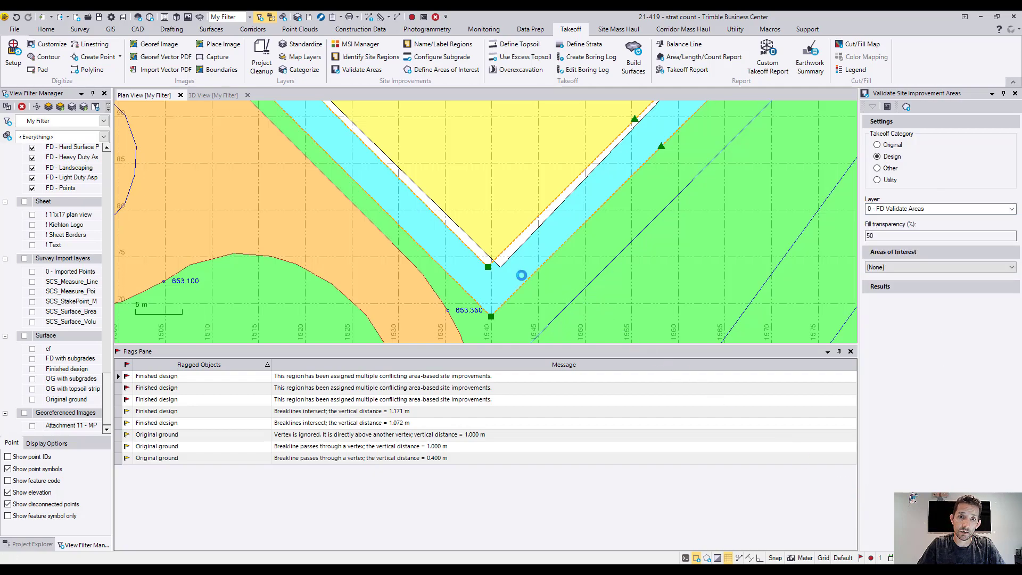
Show the Finished design surface again and rebuild the takeoff surfaces.
{"action": "scroll", "coordinate": [554, 228], "scroll_direction": "down", "scroll_amount": 6}
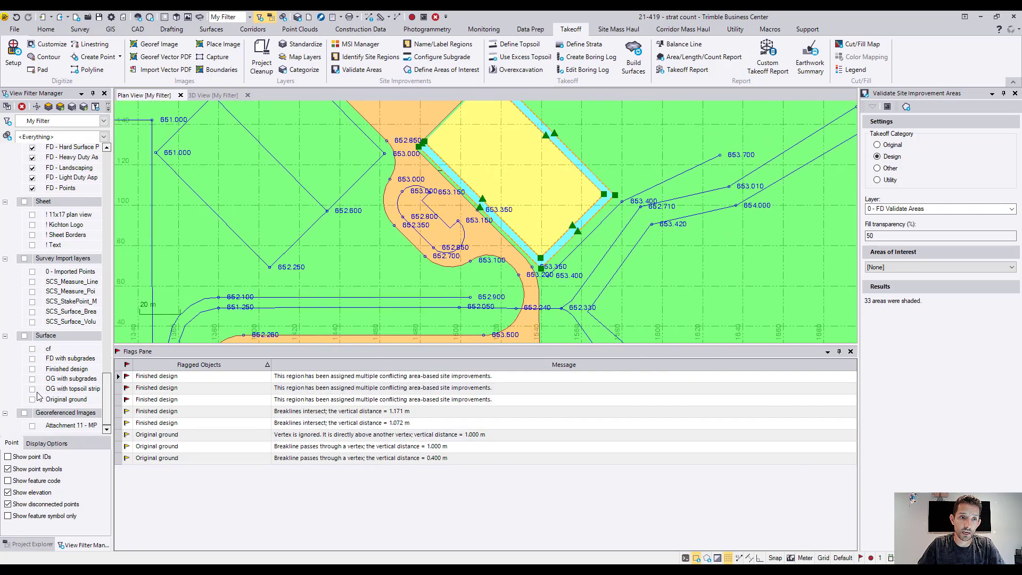
{"action": "left_click", "coordinate": [32, 369]}
{"action": "scroll", "coordinate": [559, 190], "scroll_direction": "up", "scroll_amount": 4}
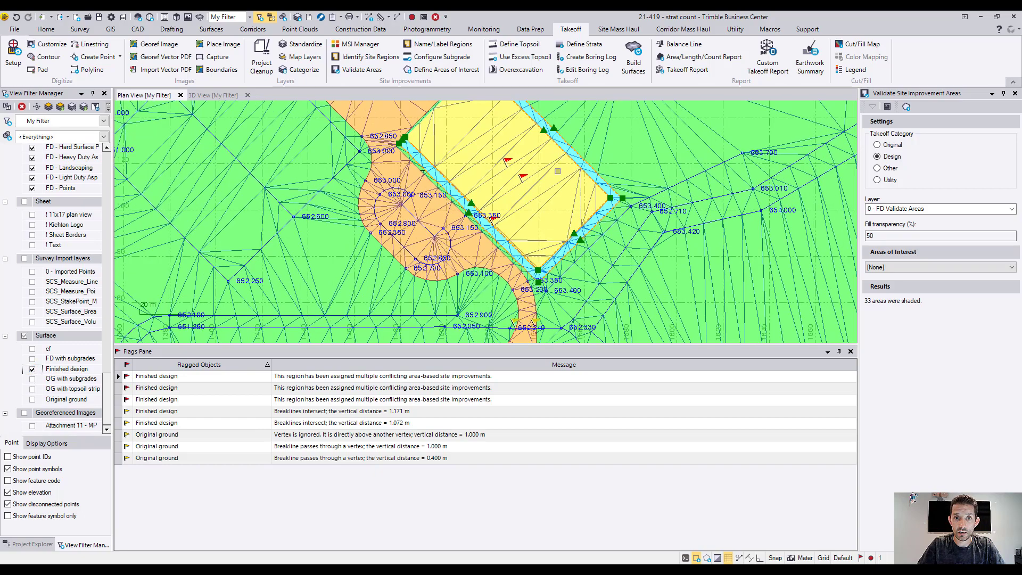
{"action": "left_click", "coordinate": [639, 61]}
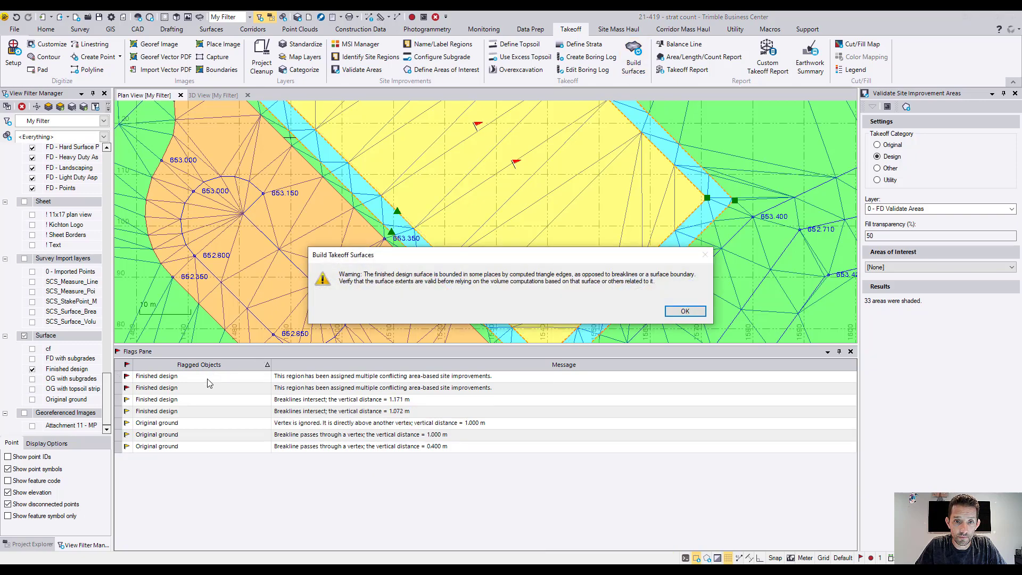
{"action": "left_click", "coordinate": [686, 311]}
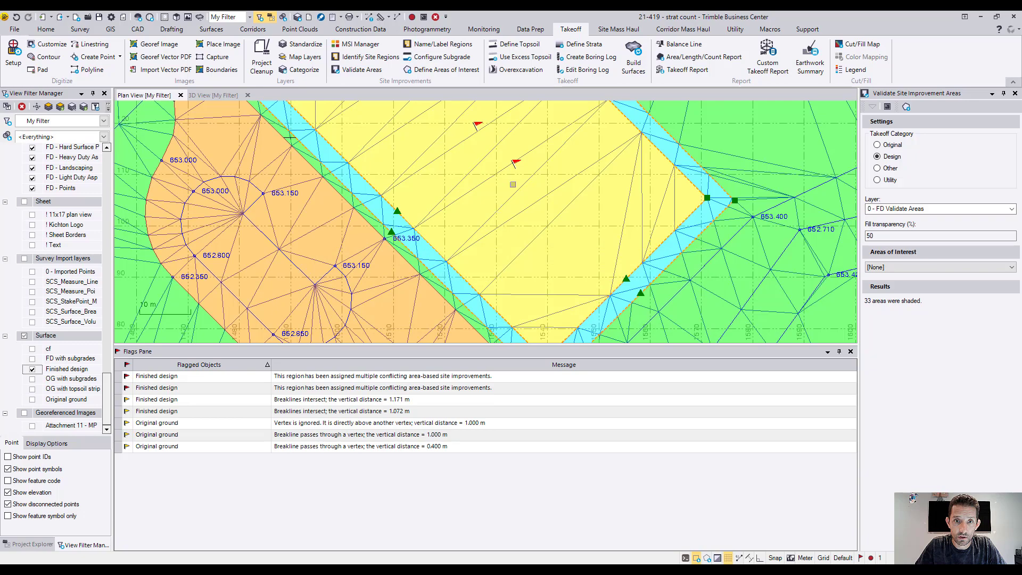
Go to the first conflicting site-improvement flag and compare the building and concrete sidewalk outlines by selecting each along the pad's edge.
{"action": "scroll", "coordinate": [512, 184], "scroll_direction": "up", "scroll_amount": 3}
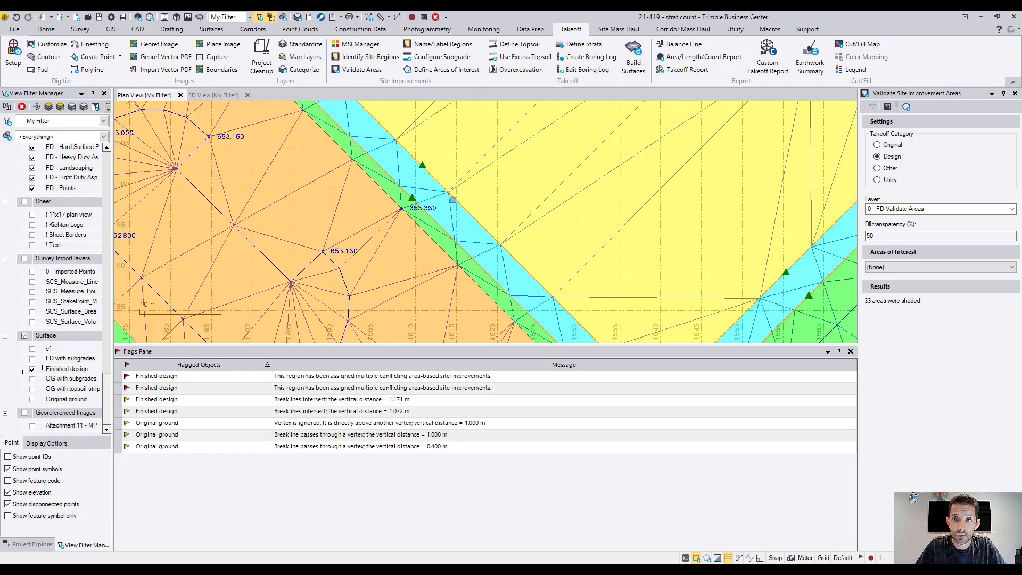
{"action": "scroll", "coordinate": [453, 200], "scroll_direction": "down", "scroll_amount": 3}
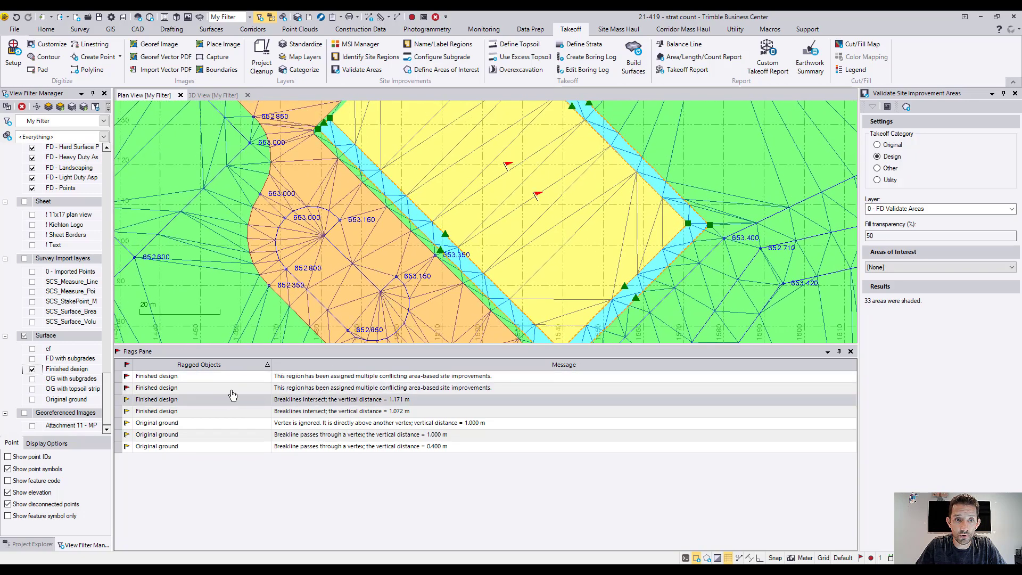
{"action": "left_click", "coordinate": [229, 377]}
{"action": "left_click", "coordinate": [542, 156]}
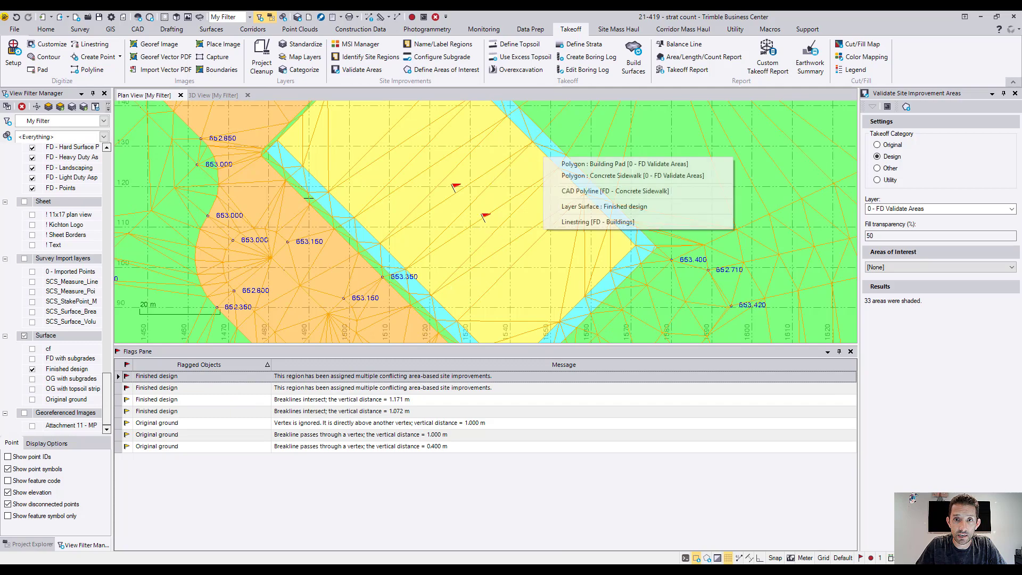
{"action": "left_click", "coordinate": [567, 164]}
{"action": "left_click", "coordinate": [548, 160]}
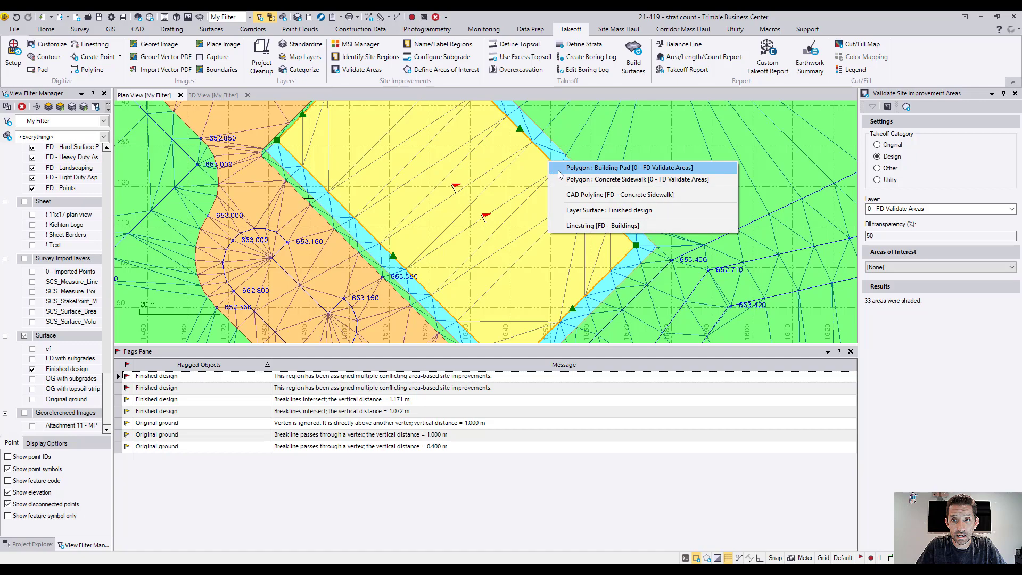
{"action": "left_click", "coordinate": [564, 181]}
{"action": "middle_click_drag", "start_coordinate": [504, 179], "coordinate": [498, 301]}
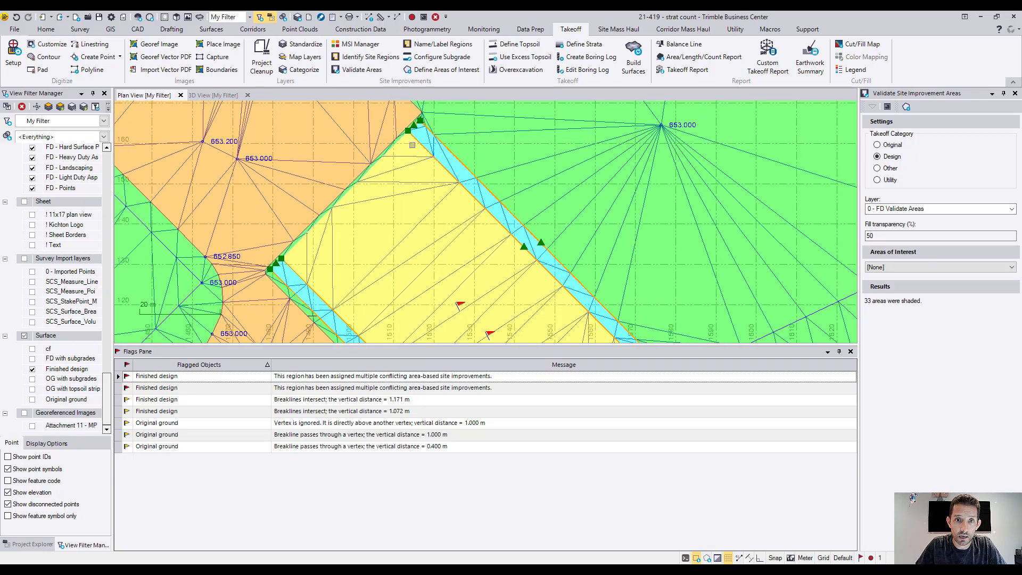
Check the linework at the pad's upper end by selecting the concrete sidewalk polyline and the FD - Landscaping linestring.
{"action": "left_click", "coordinate": [416, 141]}
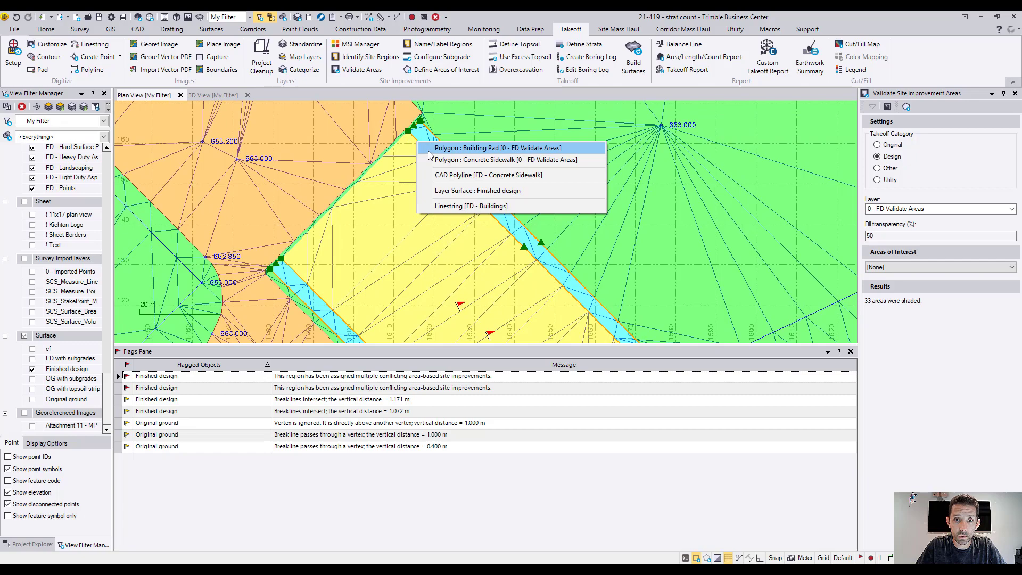
{"action": "left_click", "coordinate": [431, 179]}
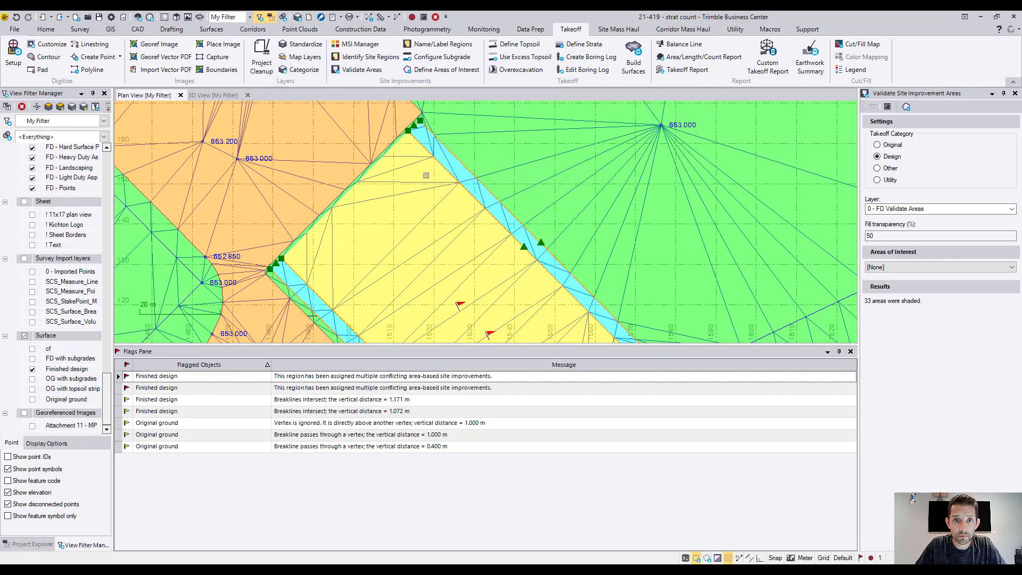
{"action": "scroll", "coordinate": [369, 179], "scroll_direction": "up", "scroll_amount": 3}
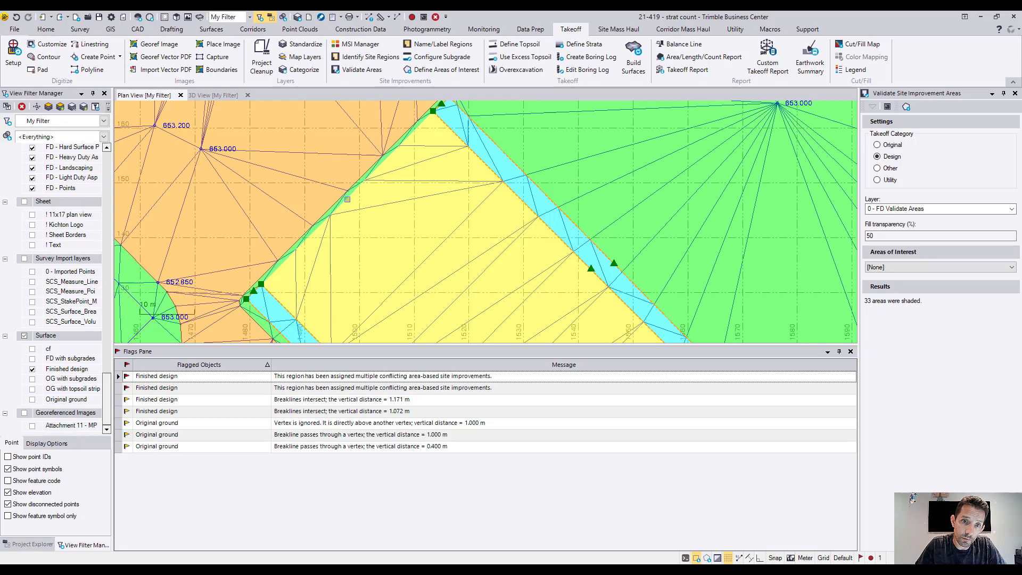
{"action": "left_click", "coordinate": [351, 191]}
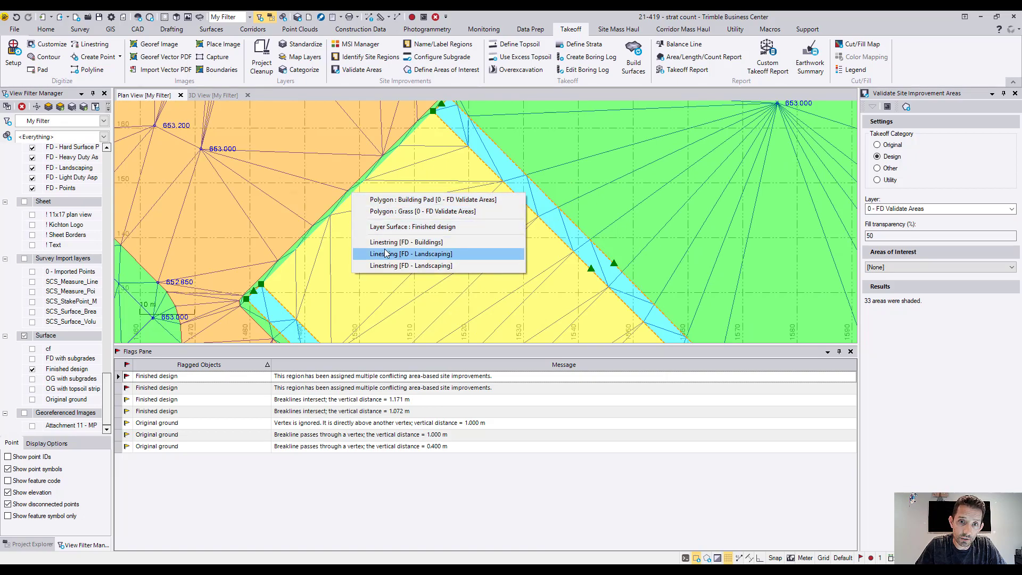
{"action": "left_click", "coordinate": [372, 250]}
{"action": "scroll", "coordinate": [373, 250], "scroll_direction": "down", "scroll_amount": 5}
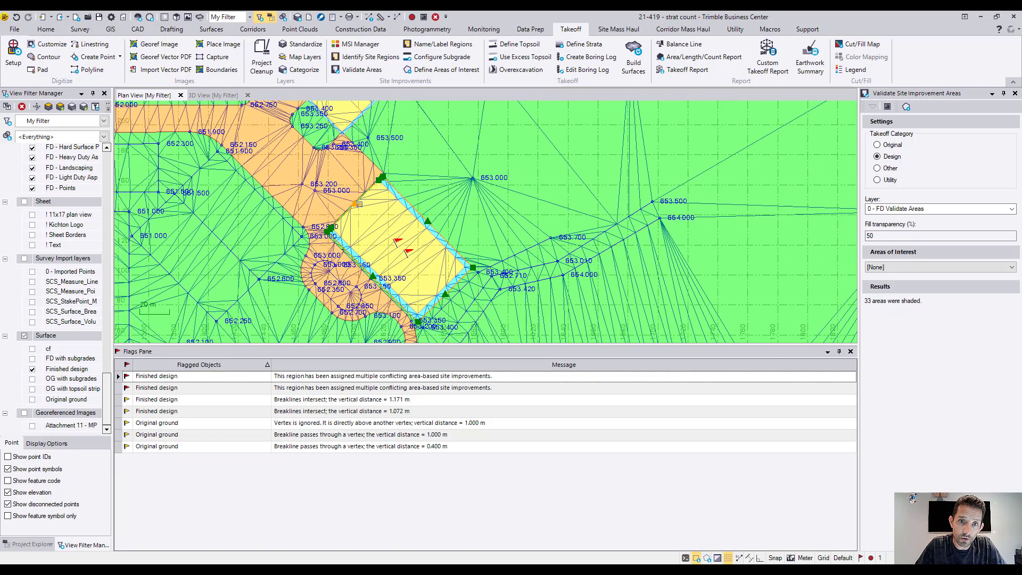
{"action": "scroll", "coordinate": [369, 175], "scroll_direction": "up", "scroll_amount": 3}
{"action": "scroll", "coordinate": [368, 175], "scroll_direction": "down", "scroll_amount": 2}
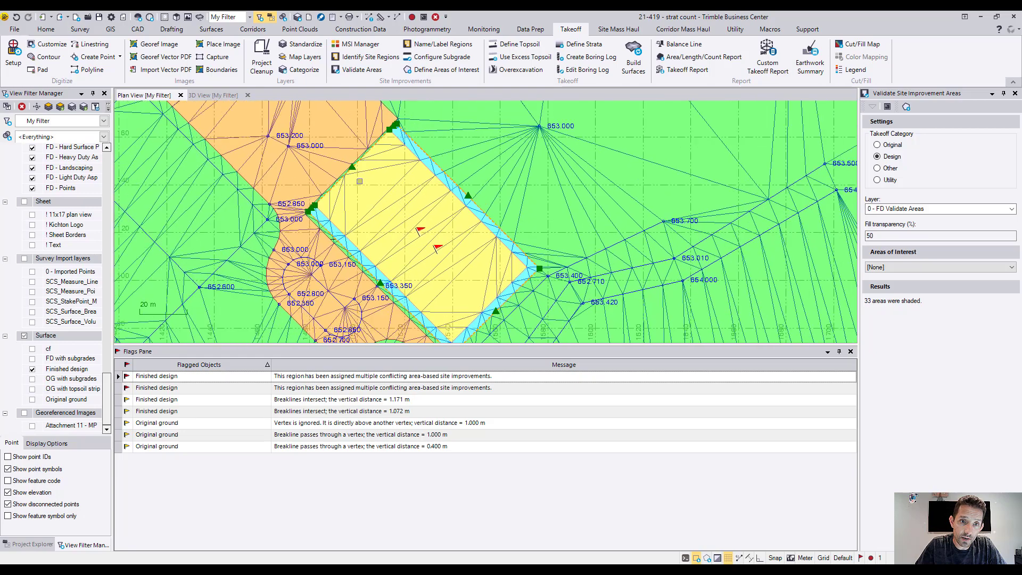
Clear the selection and rebuild the takeoff surfaces.
{"action": "left_click", "coordinate": [435, 16]}
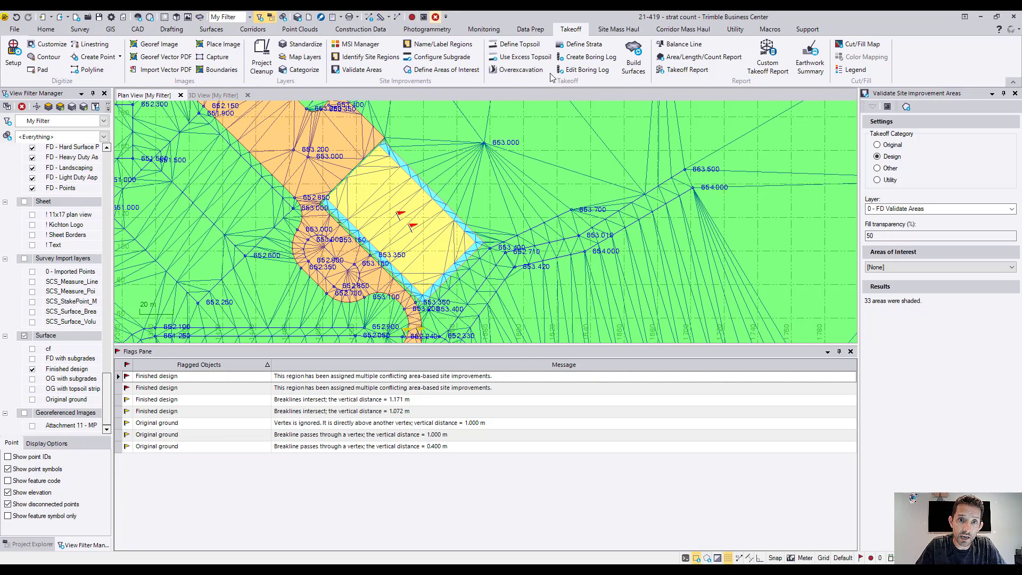
{"action": "left_click", "coordinate": [641, 63]}
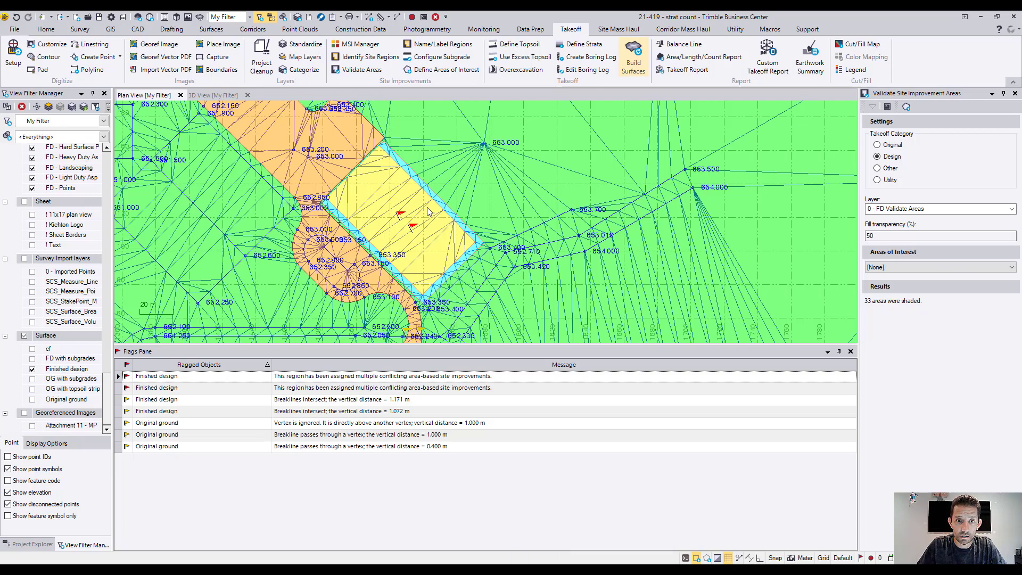
{"action": "left_click", "coordinate": [684, 312]}
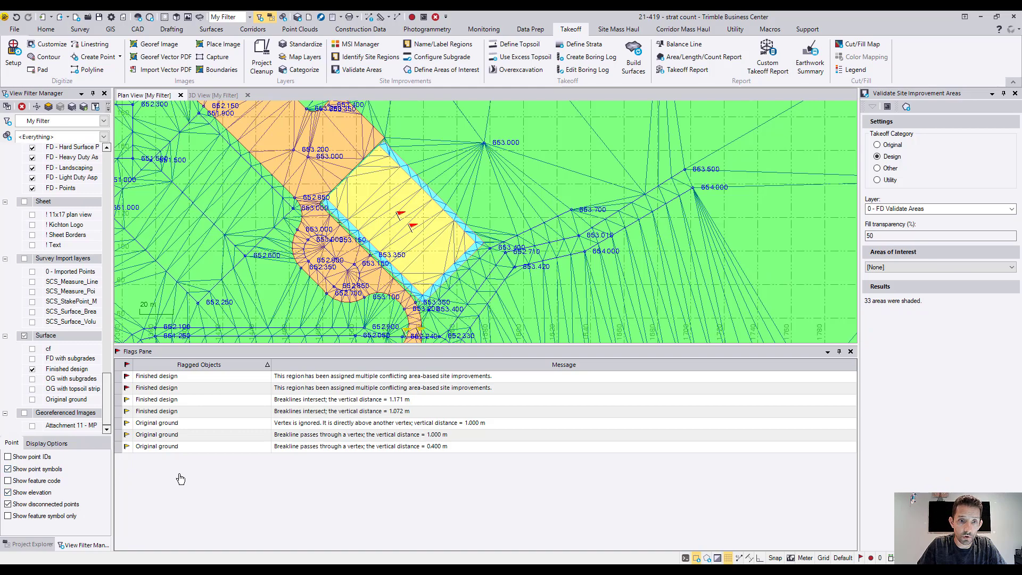
Inspect where the FD - Buildings linestring meets the concrete sidewalk polyline at the pad's upper corner by selecting both.
{"action": "left_click", "coordinate": [462, 228]}
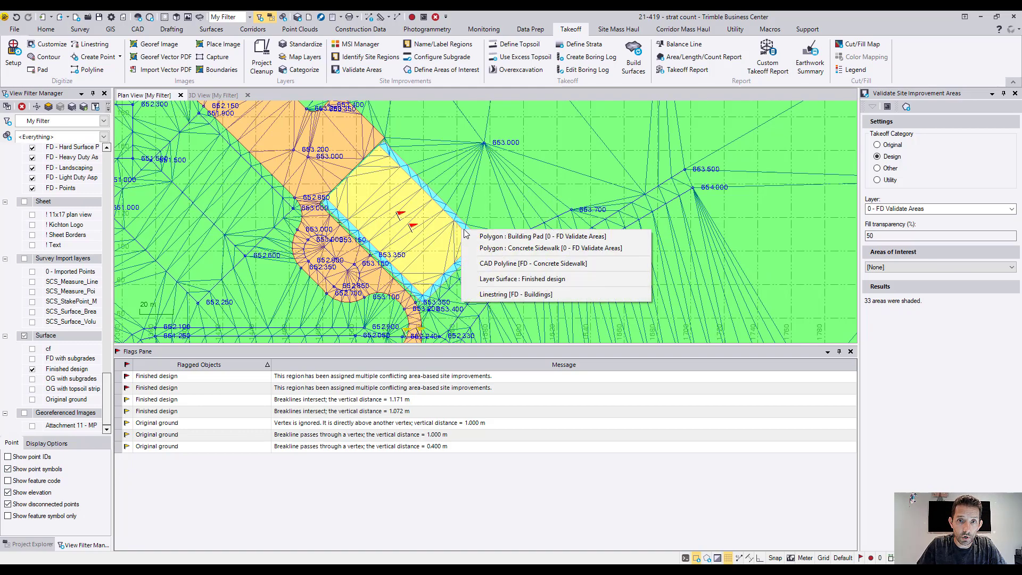
{"action": "left_click", "coordinate": [495, 294]}
{"action": "scroll", "coordinate": [437, 203], "scroll_direction": "up", "scroll_amount": 5}
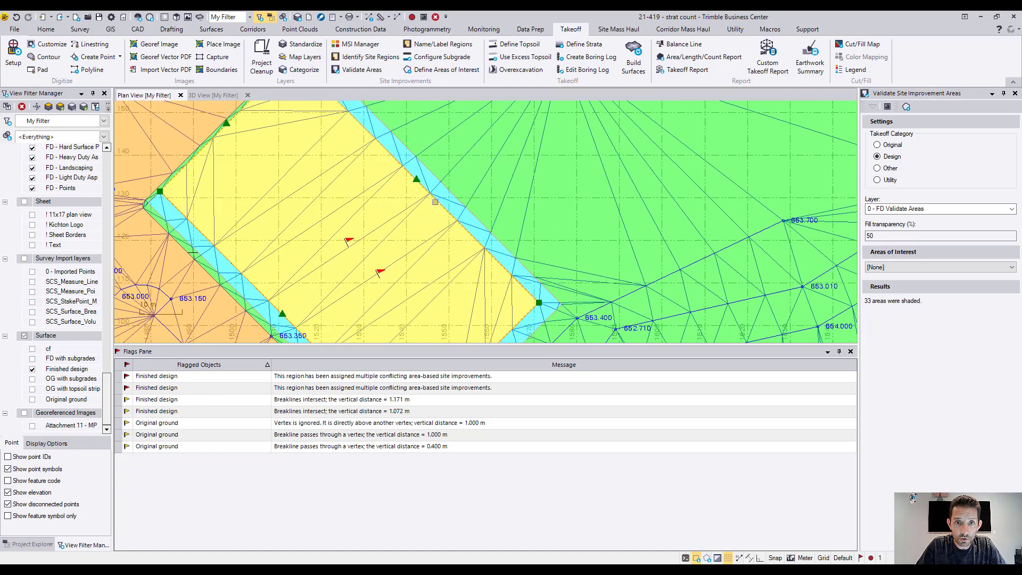
{"action": "left_click", "coordinate": [446, 208]}
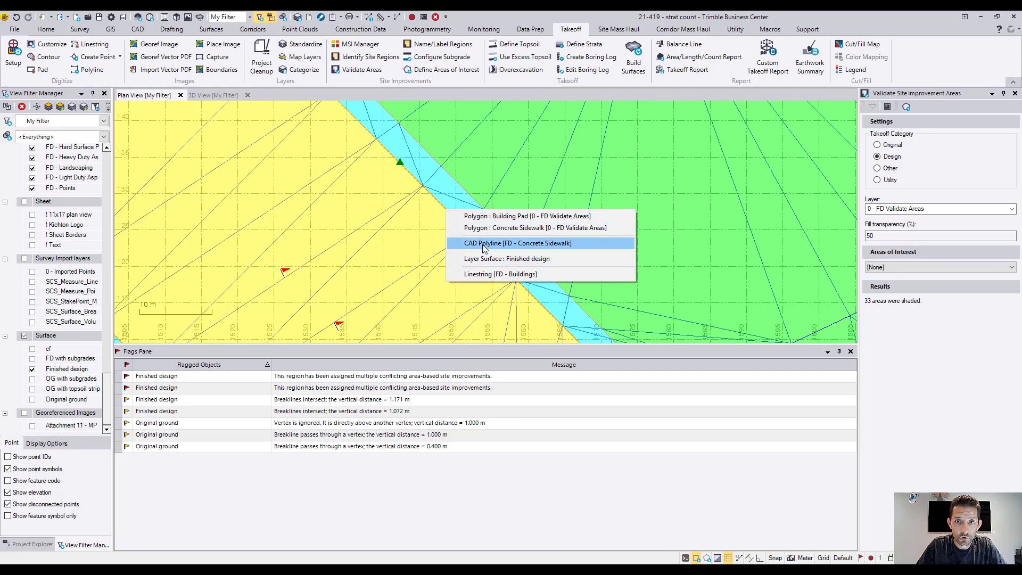
{"action": "scroll", "coordinate": [467, 209], "scroll_direction": "down", "scroll_amount": 2}
{"action": "middle_click_drag", "start_coordinate": [467, 209], "coordinate": [469, 250]}
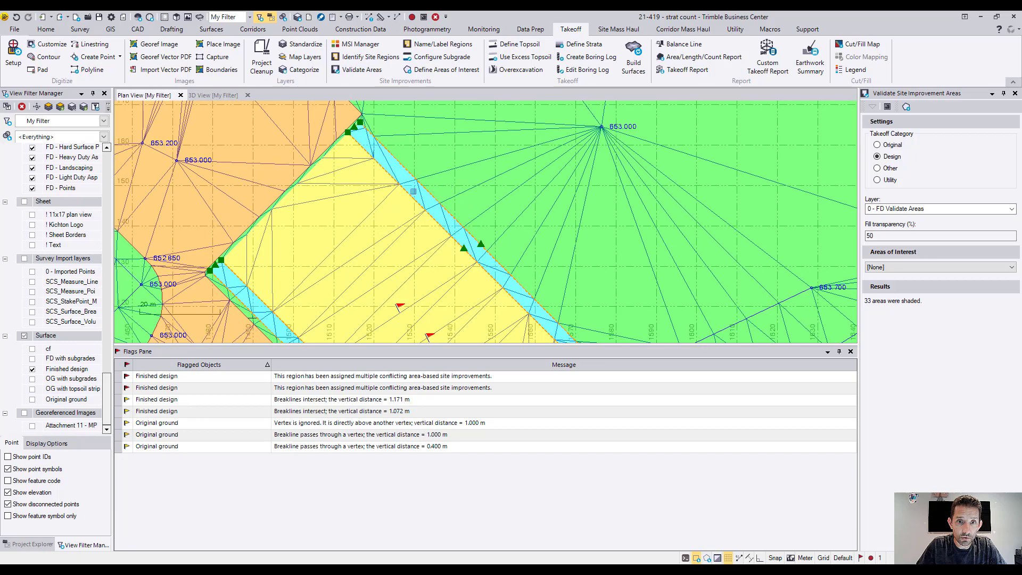
{"action": "scroll", "coordinate": [410, 199], "scroll_direction": "up", "scroll_amount": 10}
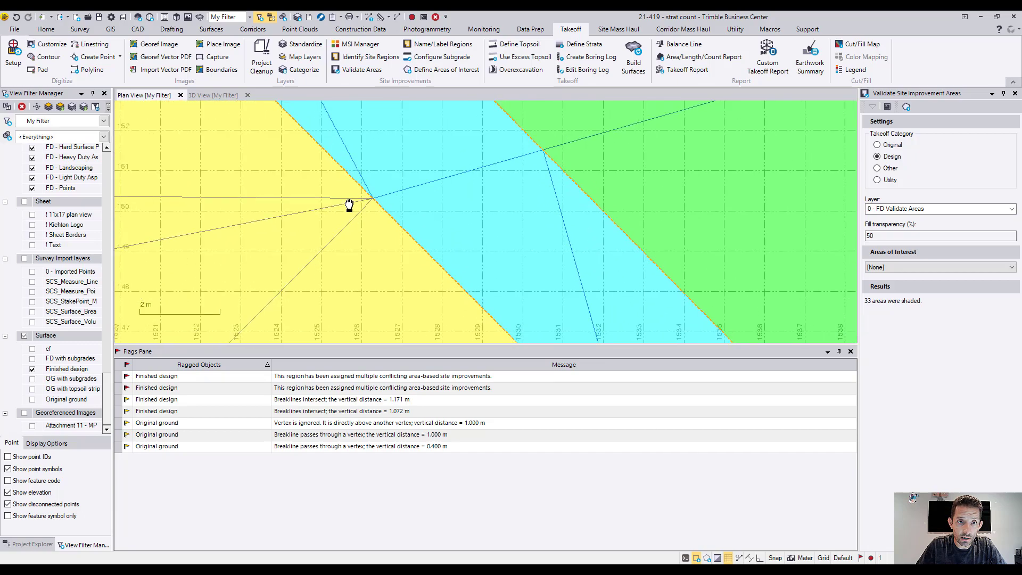
{"action": "scroll", "coordinate": [349, 205], "scroll_direction": "down", "scroll_amount": 5}
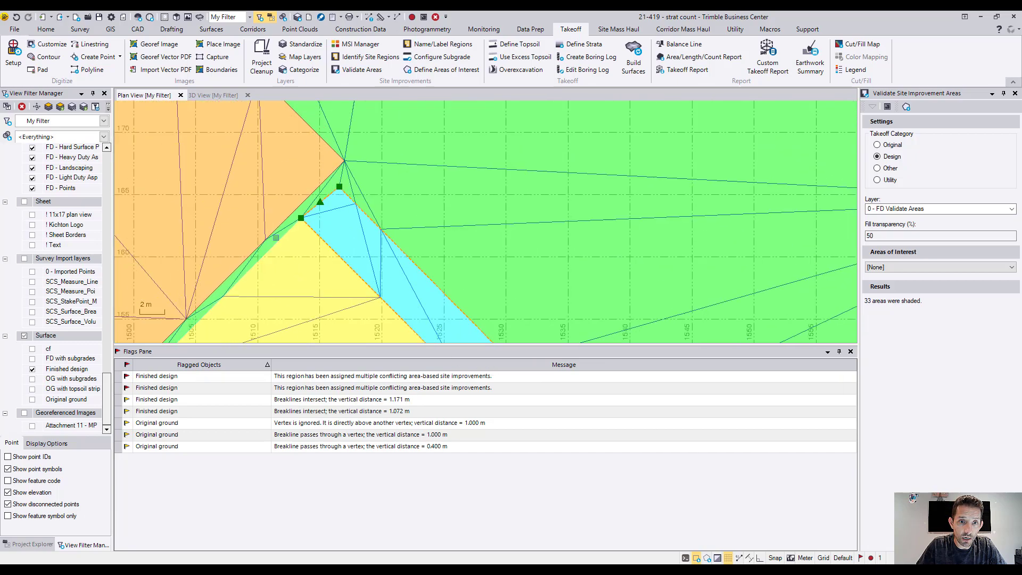
{"action": "left_click", "coordinate": [291, 231]}
{"action": "key", "text": "Escape"}
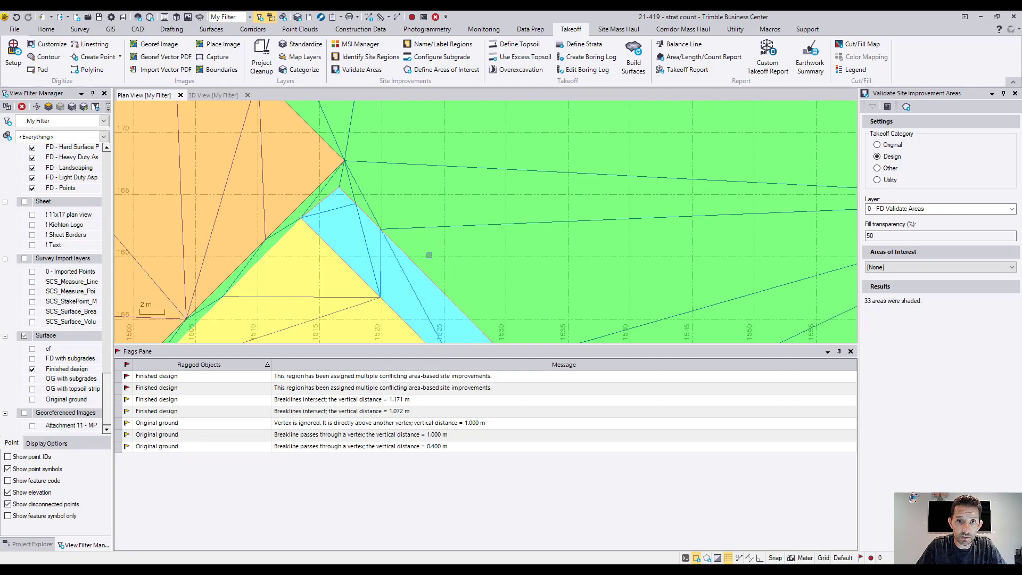
Trace the FD - Landscaping linestring along the sidewalk's outer edge by selecting it.
{"action": "left_click", "coordinate": [415, 262]}
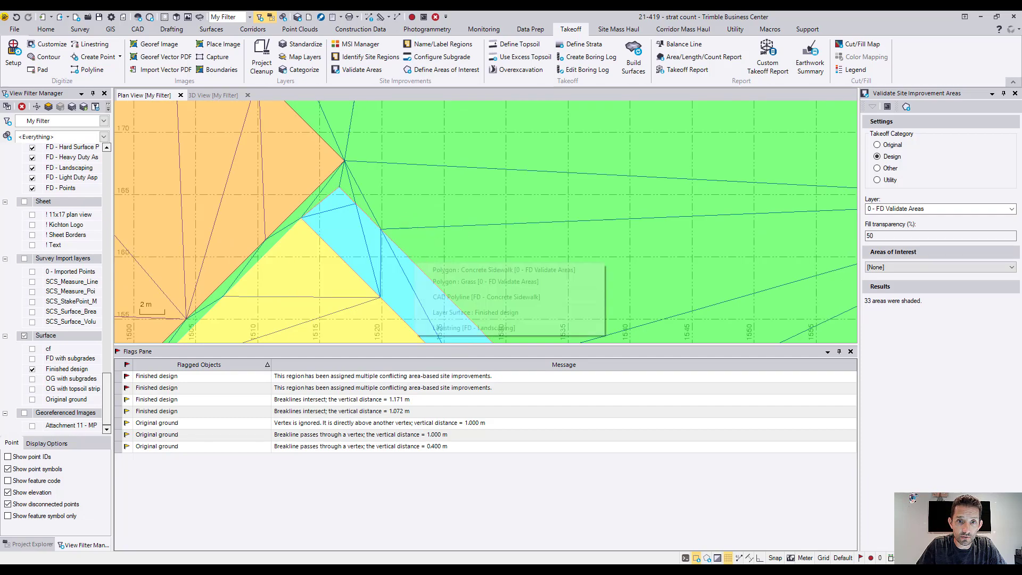
{"action": "left_click", "coordinate": [447, 328]}
{"action": "scroll", "coordinate": [447, 328], "scroll_direction": "down", "scroll_amount": 5}
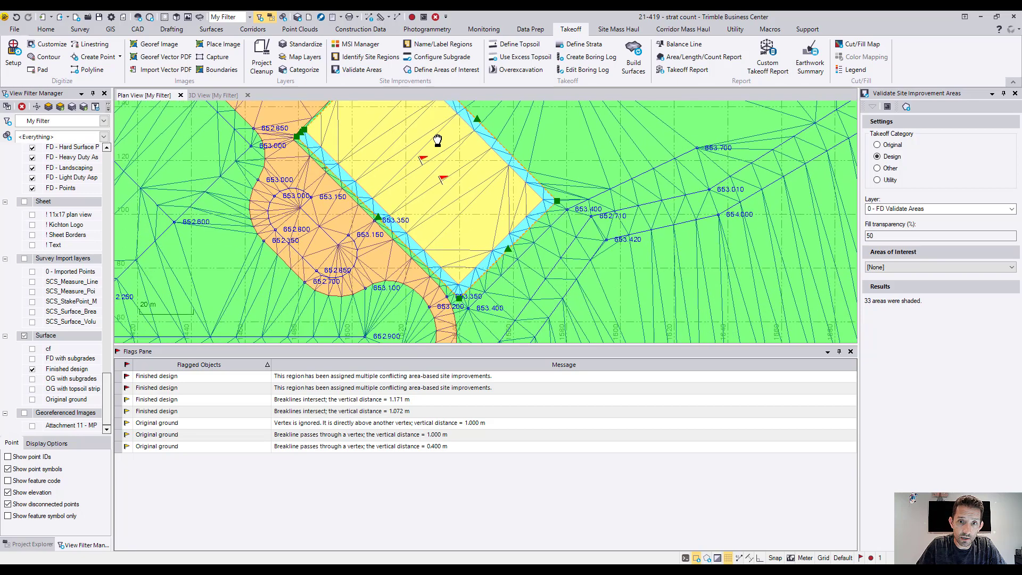
{"action": "key", "text": "Escape"}
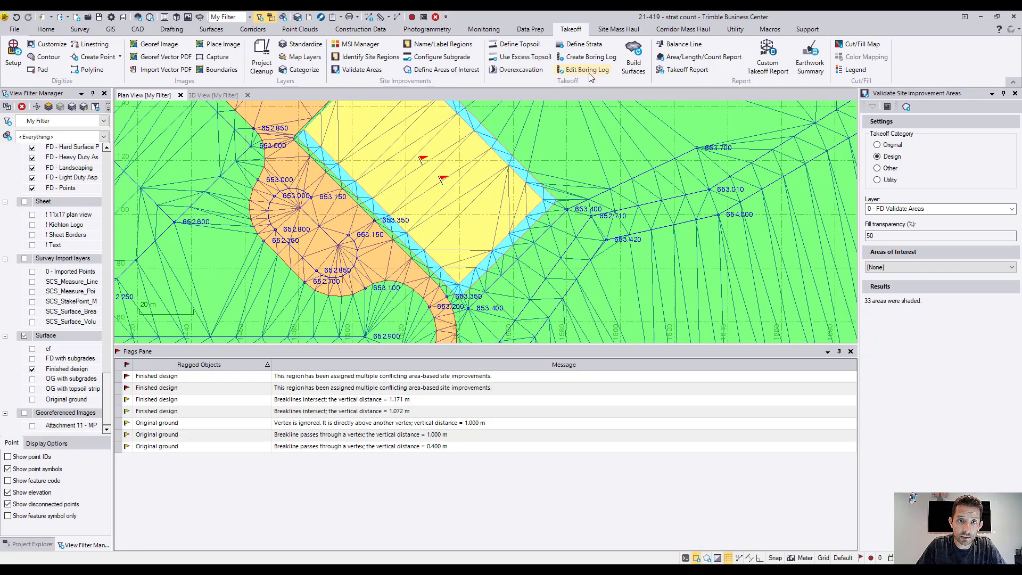
Check the overlapping objects at the sidewalk's outer edge and isolate the FD - Landscaping layer.
{"action": "left_click", "coordinate": [516, 157]}
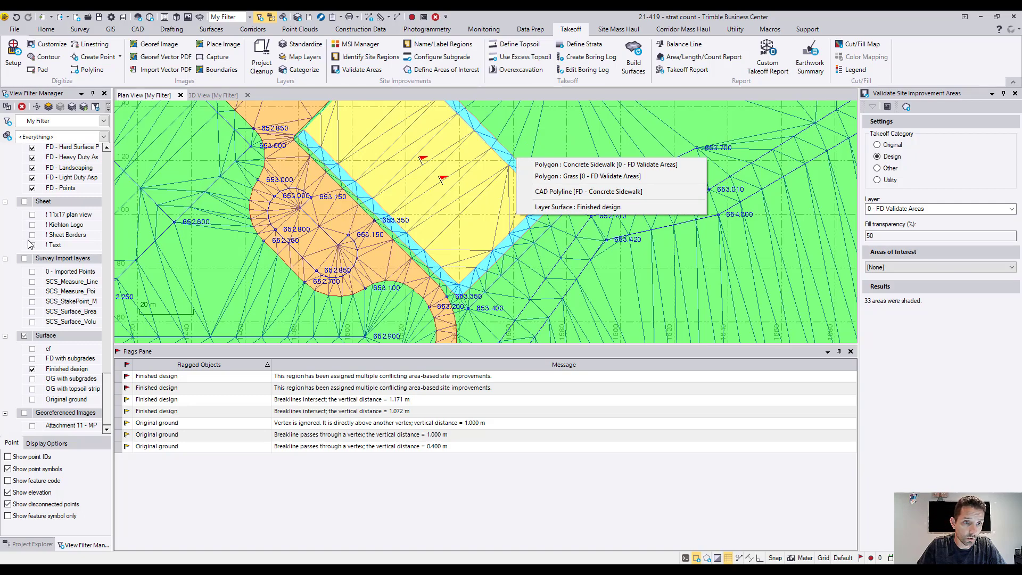
{"action": "left_click", "coordinate": [72, 167]}
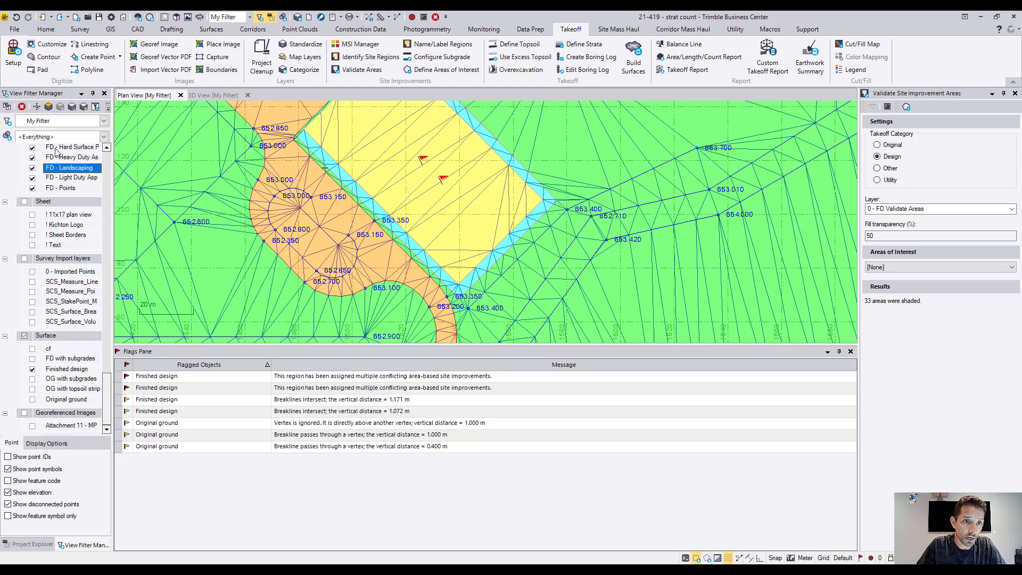
{"action": "left_click", "coordinate": [49, 106]}
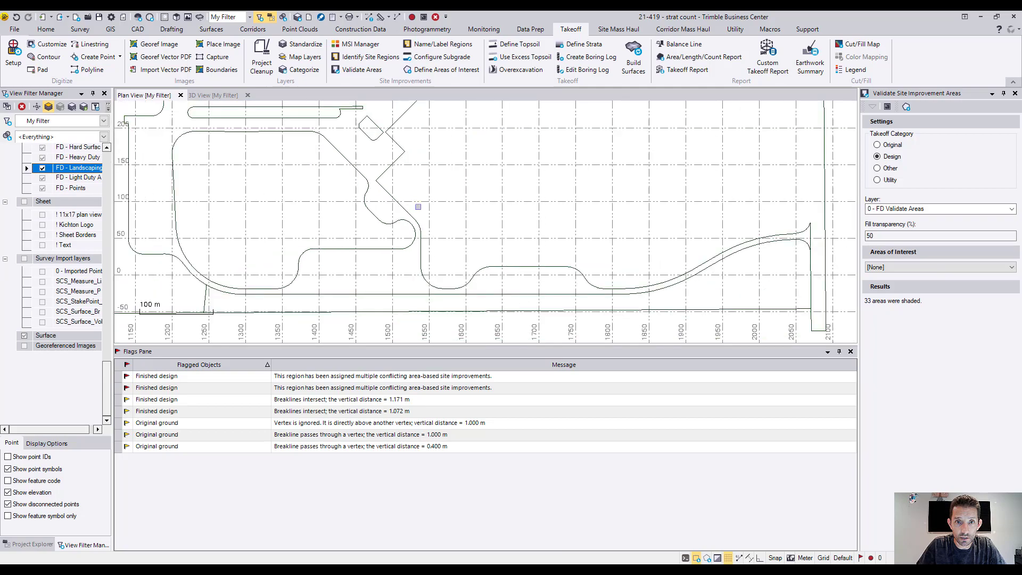
Restore the visibility of the other layers and rebuild the takeoff surfaces.
{"action": "left_click", "coordinate": [49, 107]}
{"action": "left_click", "coordinate": [635, 74]}
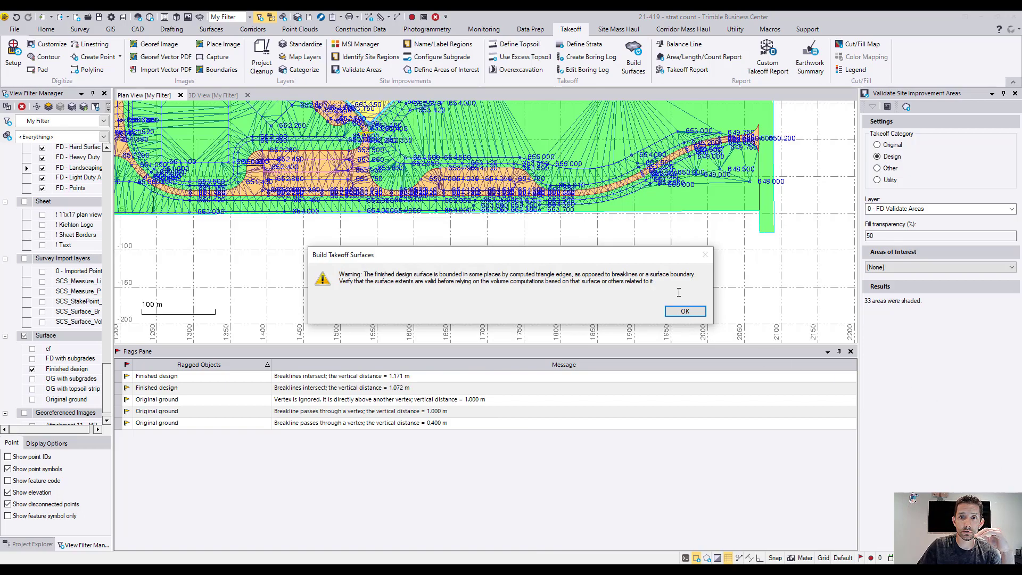
Close the surface warning, hide the FD - Points layer and examine the breakline intersection flags on the access road's narrow curve.
{"action": "left_click", "coordinate": [686, 311]}
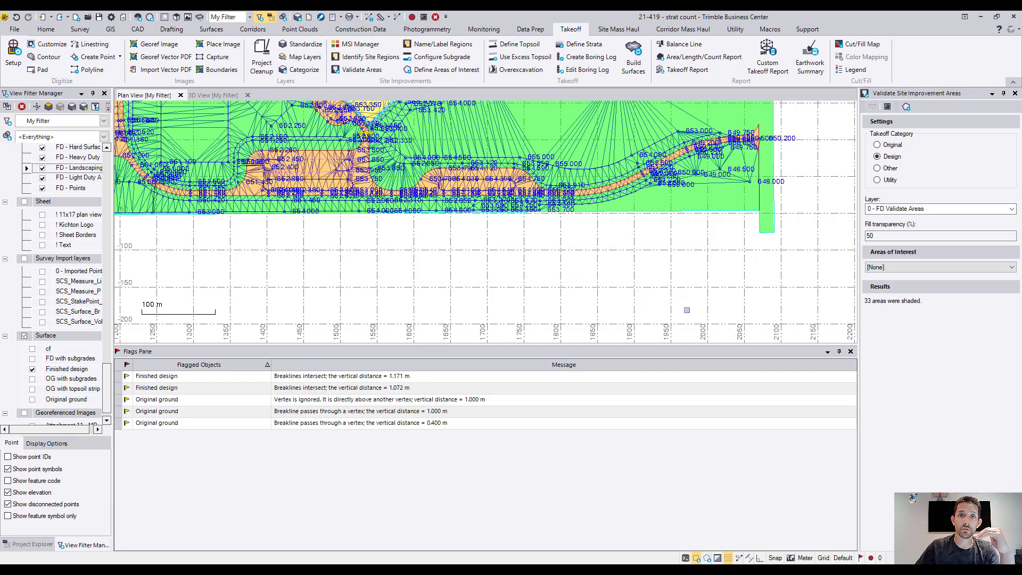
{"action": "left_click", "coordinate": [42, 188]}
{"action": "scroll", "coordinate": [326, 263], "scroll_direction": "up", "scroll_amount": 5}
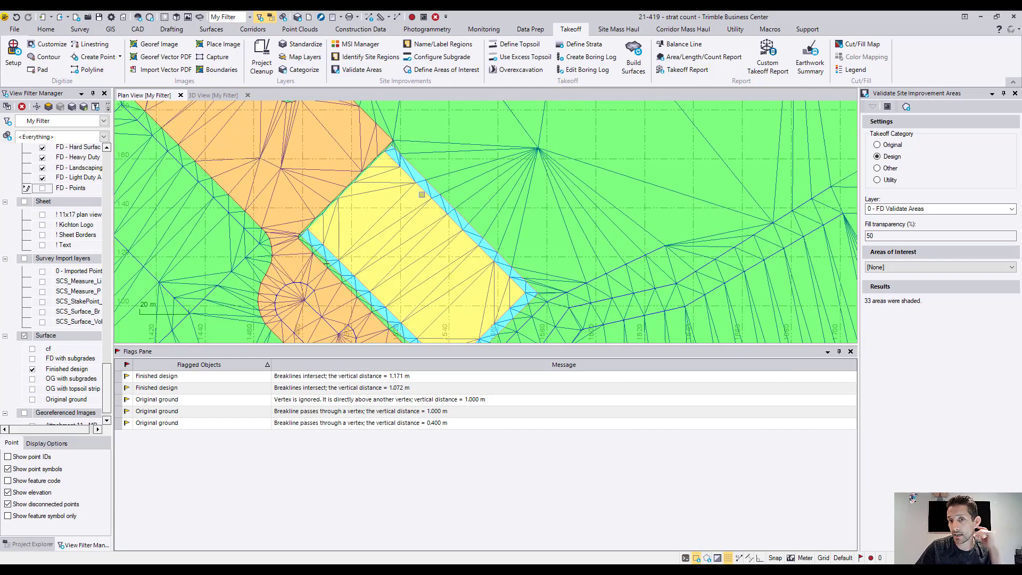
{"action": "middle_click_drag", "start_coordinate": [441, 244], "coordinate": [498, 141]}
{"action": "scroll", "coordinate": [408, 167], "scroll_direction": "up", "scroll_amount": 4}
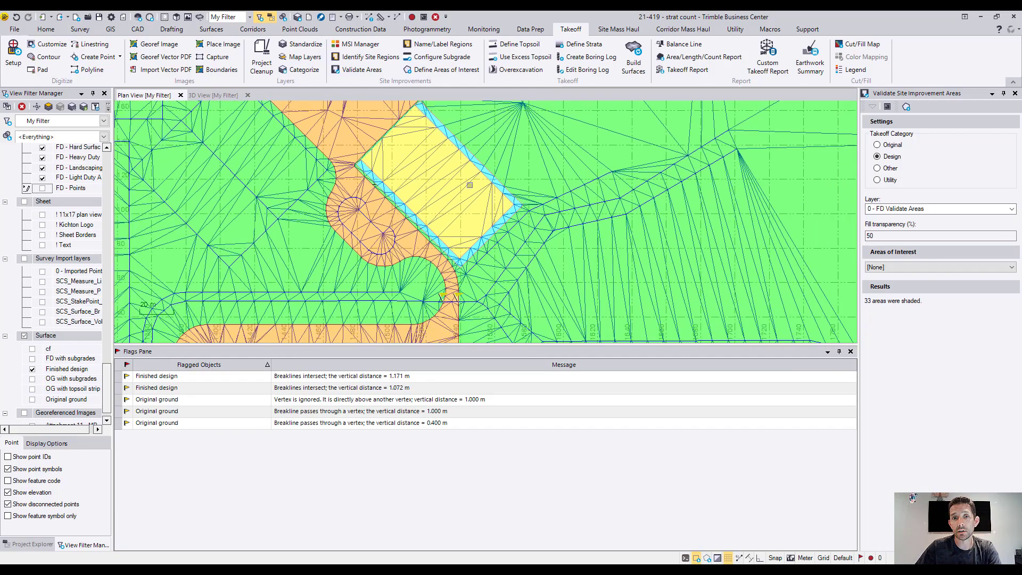
{"action": "scroll", "coordinate": [282, 340], "scroll_direction": "up", "scroll_amount": 1}
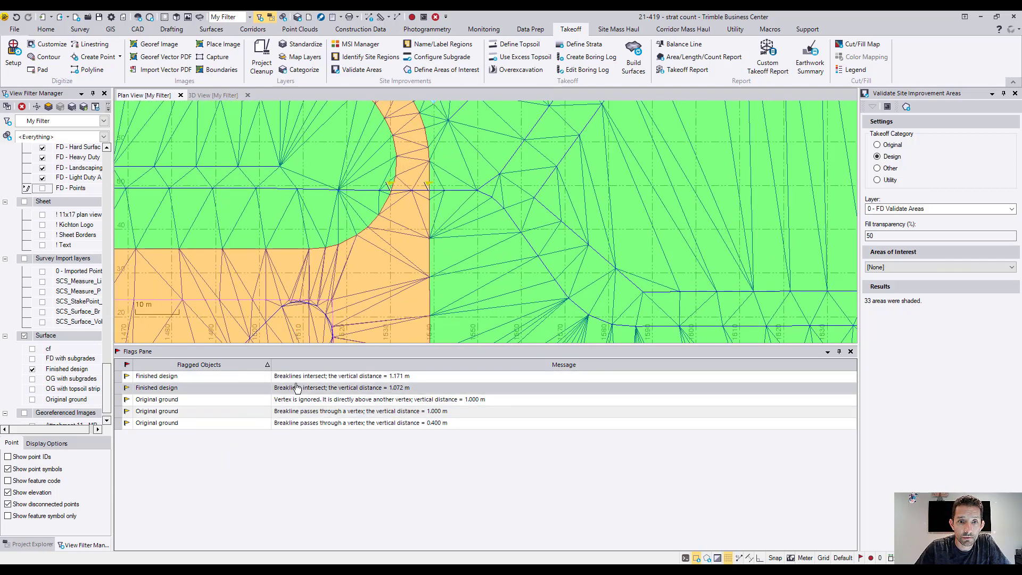
{"action": "middle_click_drag", "start_coordinate": [350, 227], "coordinate": [385, 293]}
{"action": "scroll", "coordinate": [438, 273], "scroll_direction": "up", "scroll_amount": 5}
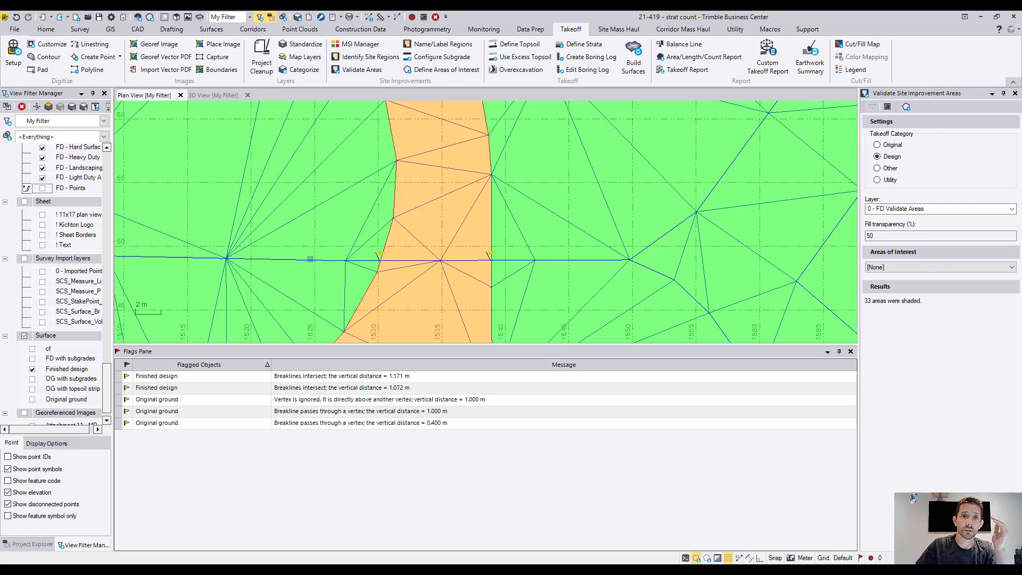
Examine the two flagged breakline intersections on the Finished design surface in the 3D view.
{"action": "left_click", "coordinate": [211, 96]}
{"action": "scroll", "coordinate": [491, 204], "scroll_direction": "up", "scroll_amount": 8}
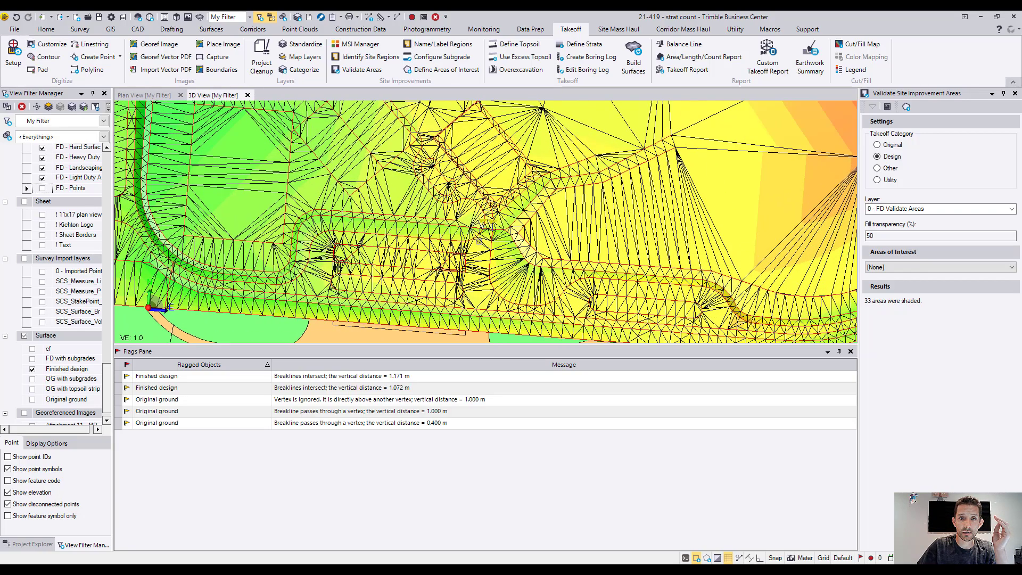
{"action": "scroll", "coordinate": [511, 210], "scroll_direction": "down", "scroll_amount": 6}
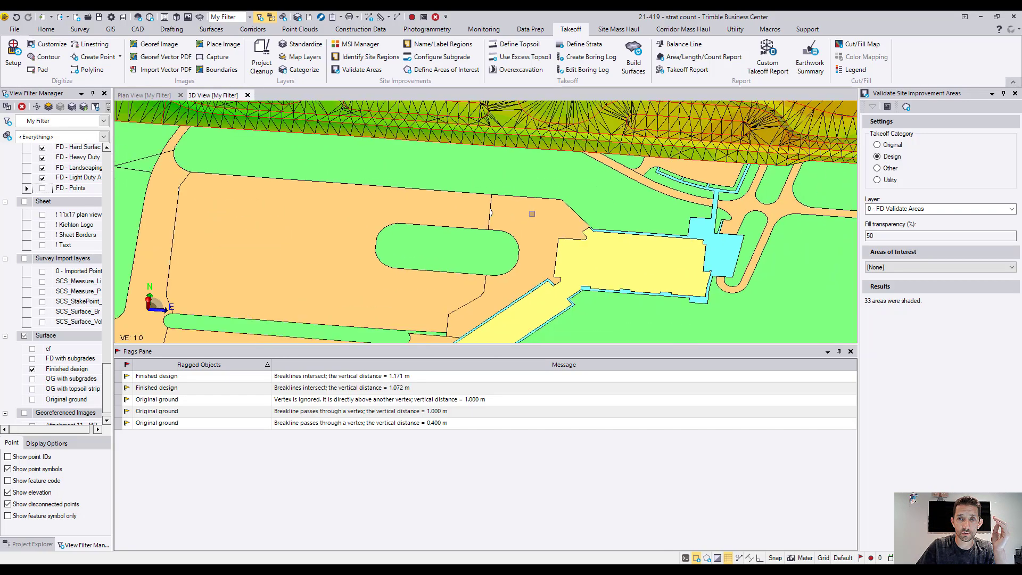
{"action": "scroll", "coordinate": [525, 132], "scroll_direction": "up", "scroll_amount": 1}
{"action": "middle_click_drag", "start_coordinate": [526, 132], "coordinate": [530, 153]}
{"action": "scroll", "coordinate": [529, 152], "scroll_direction": "up", "scroll_amount": 4}
{"action": "scroll", "coordinate": [530, 153], "scroll_direction": "up", "scroll_amount": 6}
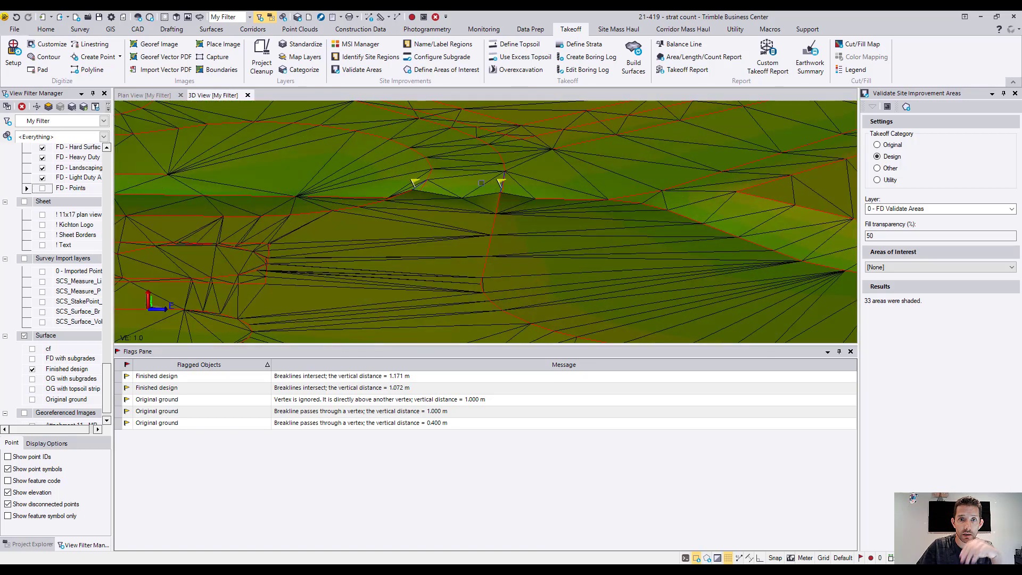
{"action": "middle_click_drag", "start_coordinate": [387, 179], "coordinate": [203, 182]}
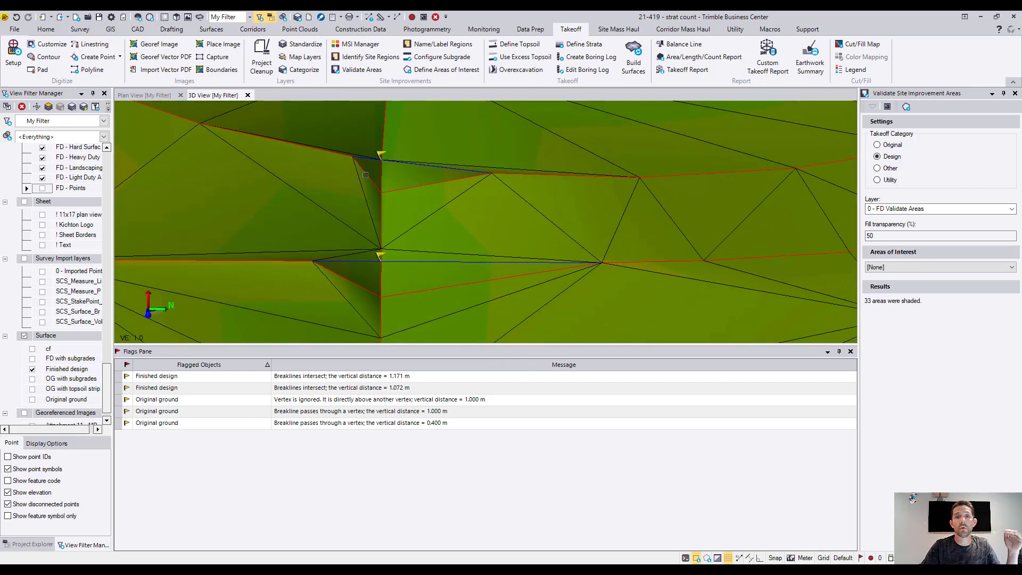
Hide the Finished design surface and select the linestring crossing the access road in 3D, returning to the plan view.
{"action": "left_click", "coordinate": [135, 96]}
{"action": "left_click", "coordinate": [212, 95]}
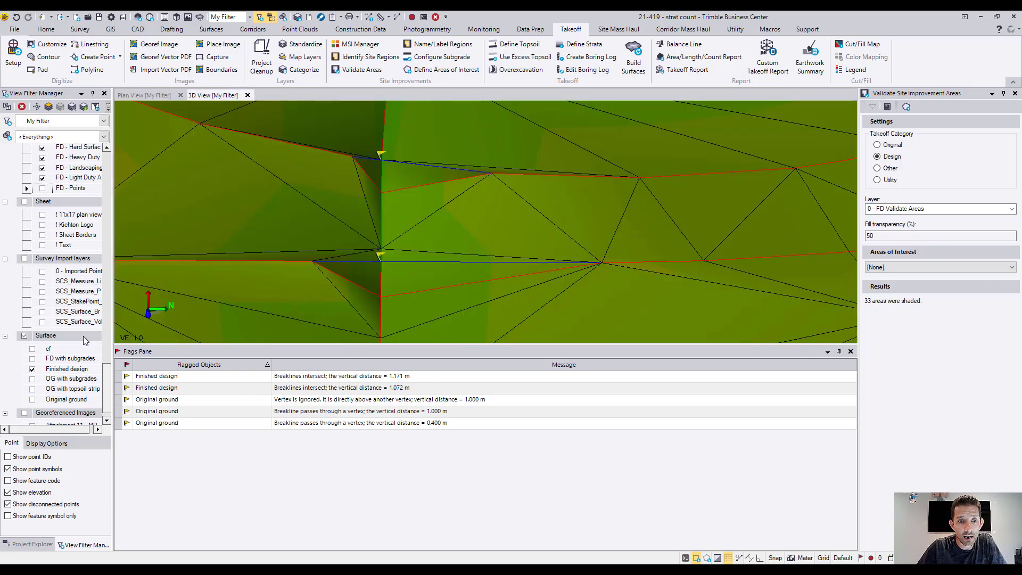
{"action": "left_click", "coordinate": [32, 369]}
{"action": "middle_click_drag", "start_coordinate": [399, 219], "coordinate": [436, 213], "text": "shift"}
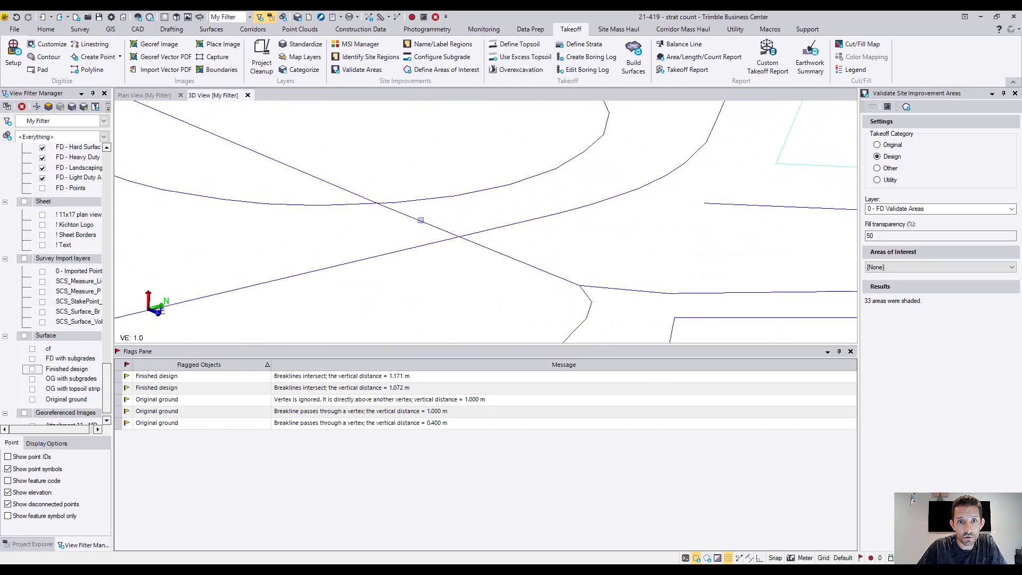
{"action": "left_click", "coordinate": [420, 220]}
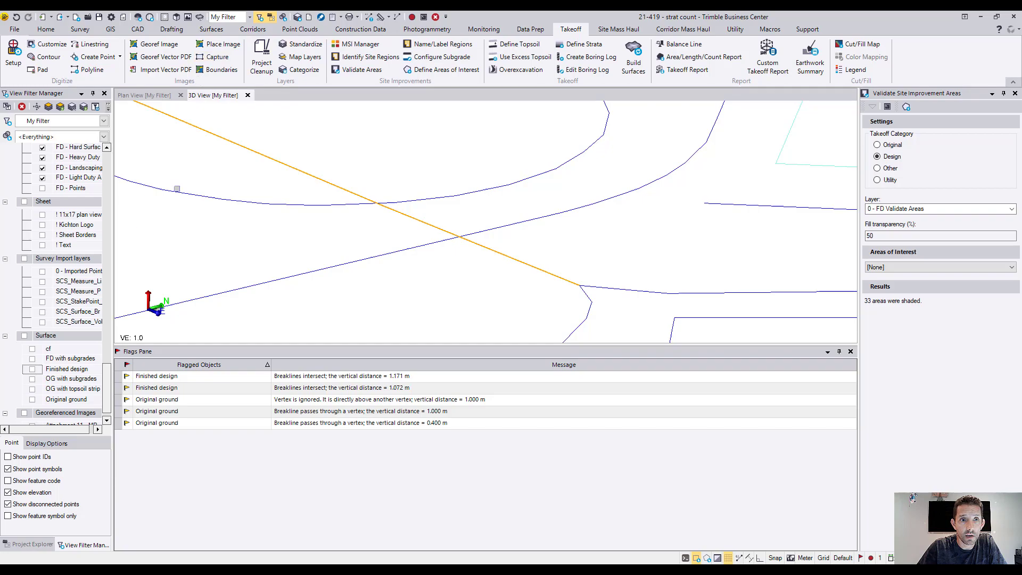
{"action": "left_click", "coordinate": [160, 97]}
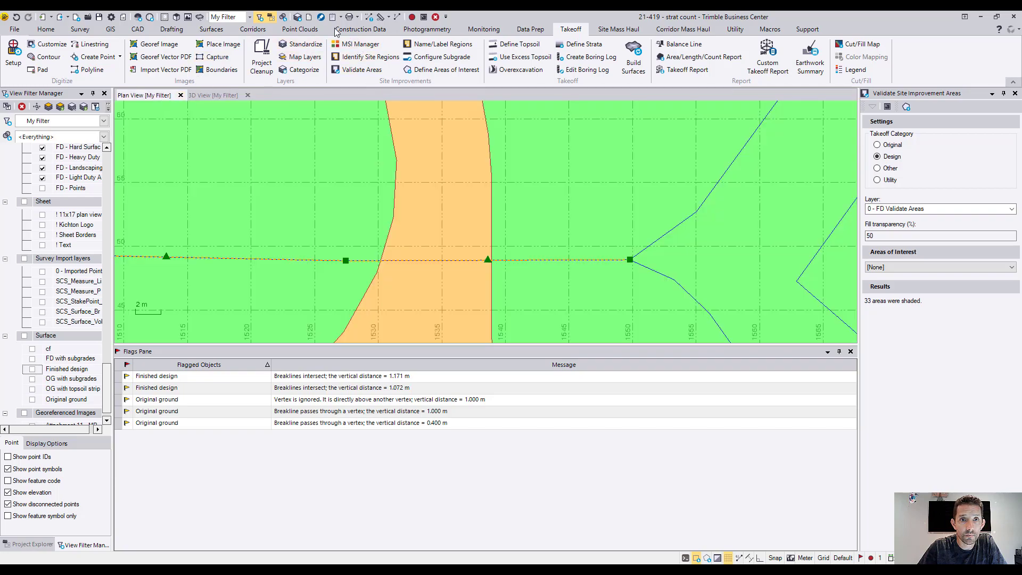
Break the crossing linestring just outside the access road's east edge, about 10.64 m along the line.
{"action": "left_click", "coordinate": [137, 30]}
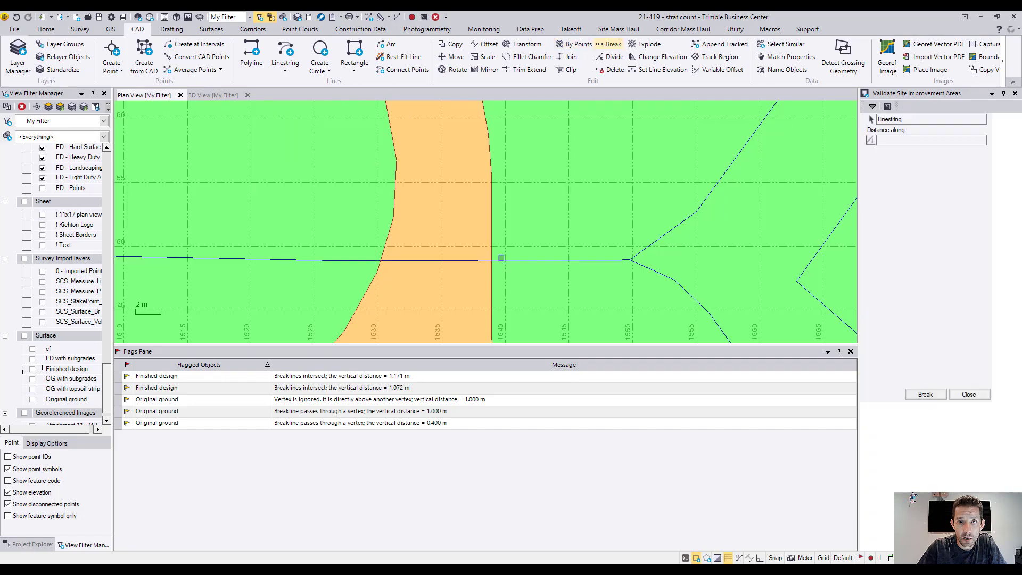
{"action": "left_click", "coordinate": [505, 260]}
{"action": "scroll", "coordinate": [499, 261], "scroll_direction": "up", "scroll_amount": 5}
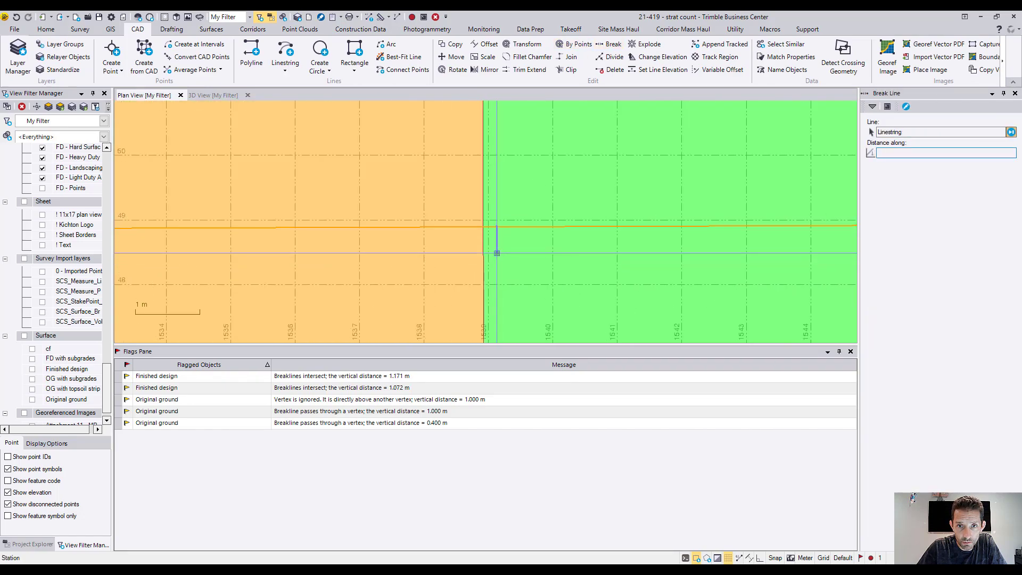
{"action": "left_click", "coordinate": [500, 261]}
{"action": "scroll", "coordinate": [278, 240], "scroll_direction": "down", "scroll_amount": 3}
{"action": "middle_click_drag", "start_coordinate": [253, 243], "coordinate": [412, 219]}
Break the remaining linestring at the road's west edge, about 9.11 m along, and delete the segment crossing the road.
{"action": "left_click", "coordinate": [967, 131]}
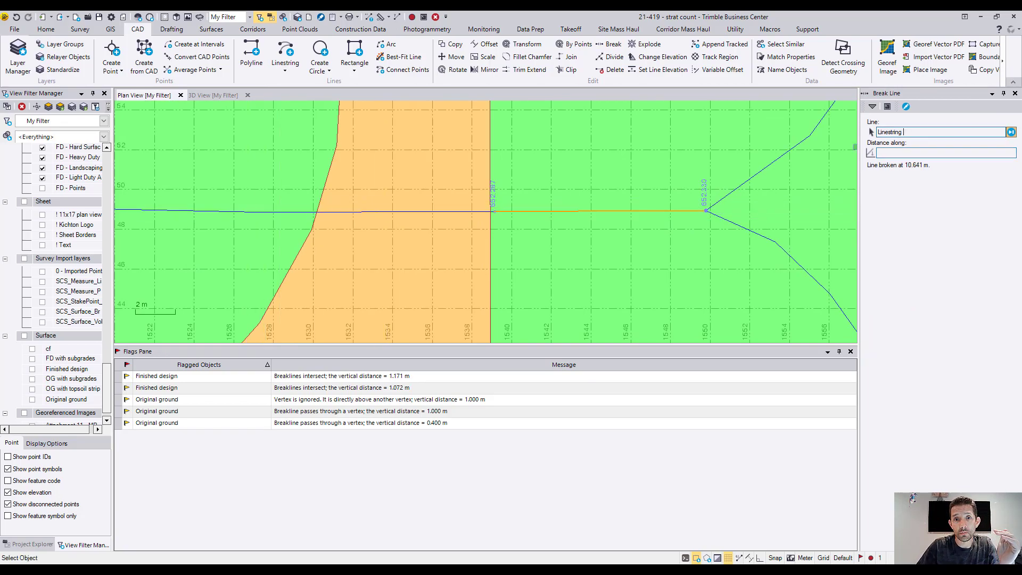
{"action": "left_click", "coordinate": [298, 213]}
{"action": "left_click", "coordinate": [314, 212]}
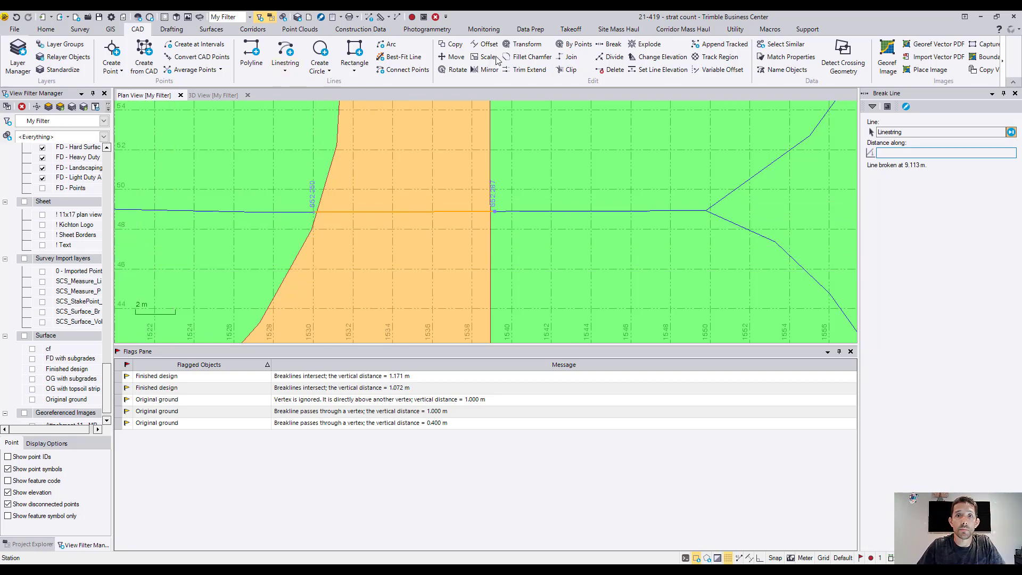
{"action": "scroll", "coordinate": [561, 218], "scroll_direction": "down", "scroll_amount": 10}
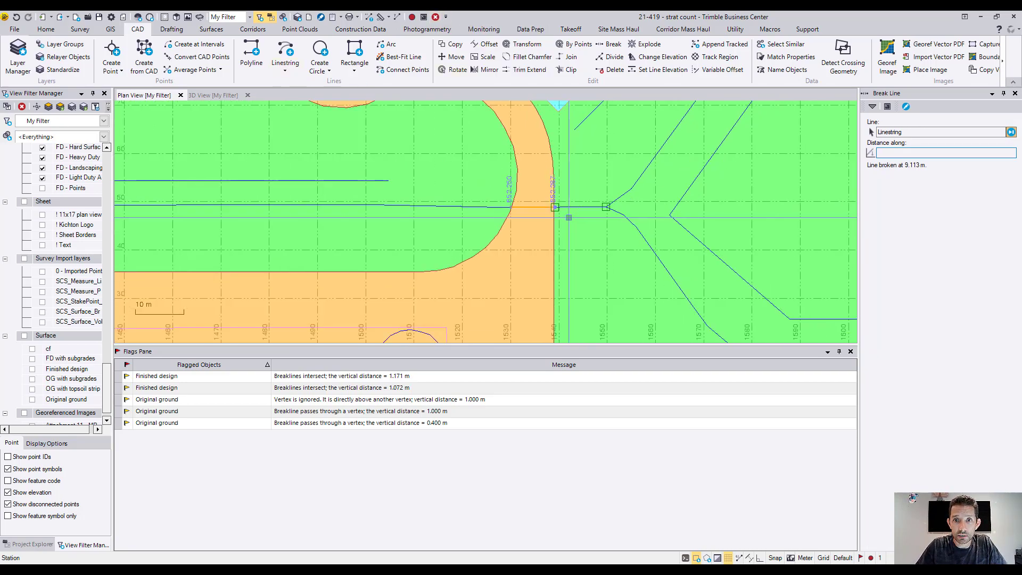
{"action": "scroll", "coordinate": [487, 136], "scroll_direction": "up", "scroll_amount": 2}
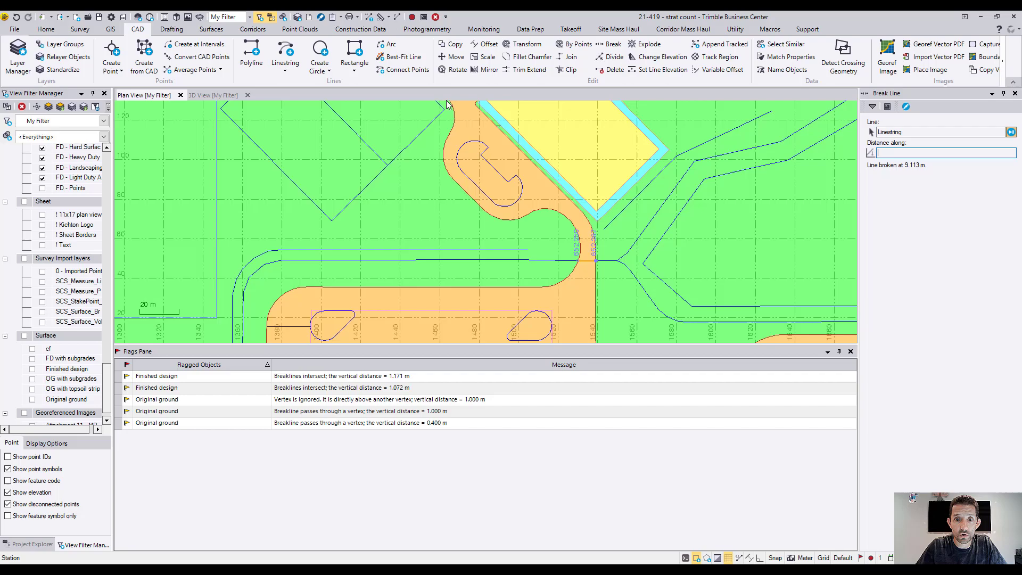
{"action": "left_click", "coordinate": [435, 18]}
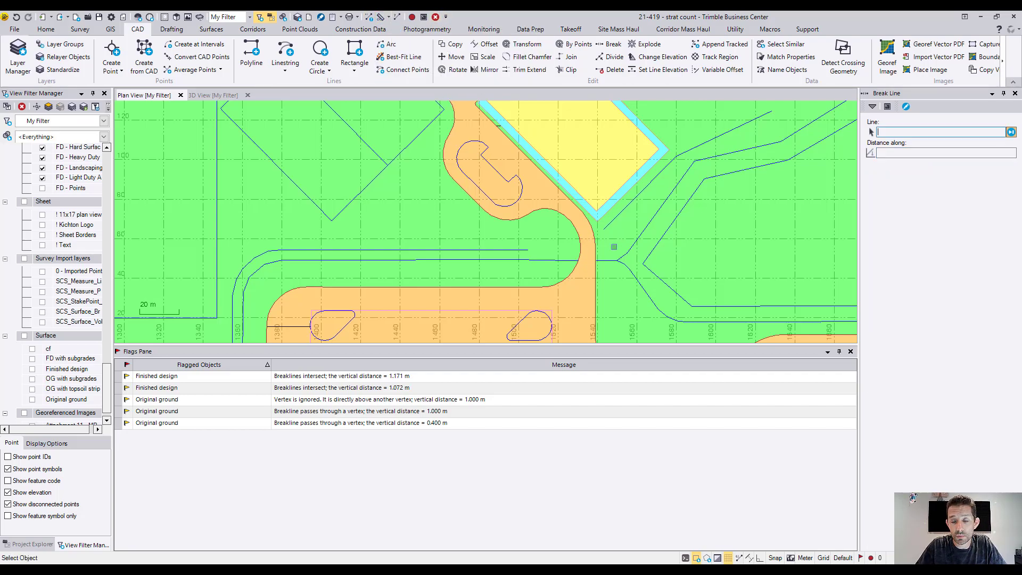
Show the Finished design surface and rebuild the takeoff surfaces, accepting the surface extents warning.
{"action": "scroll", "coordinate": [607, 253], "scroll_direction": "down", "scroll_amount": 3}
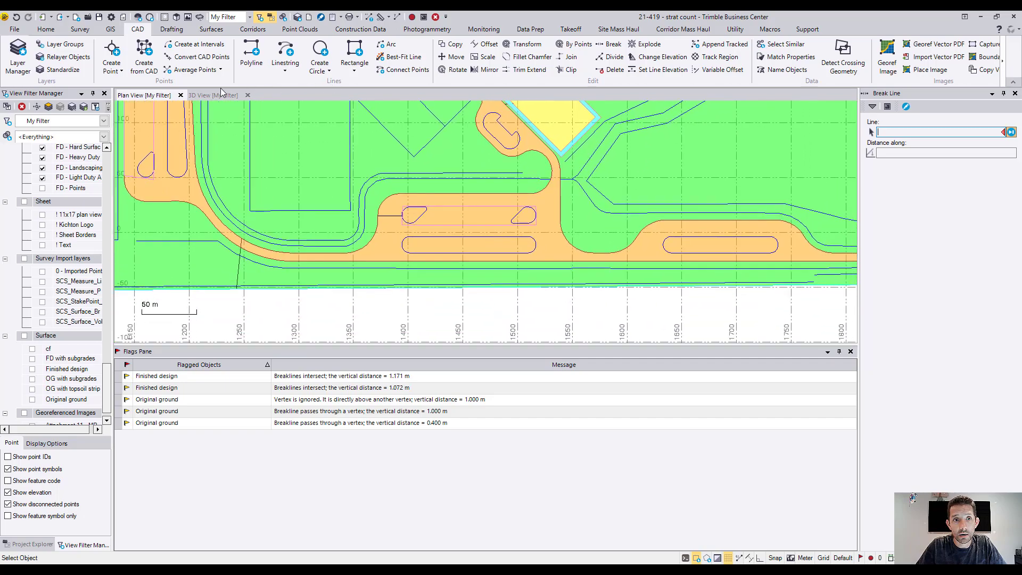
{"action": "left_click", "coordinate": [567, 29]}
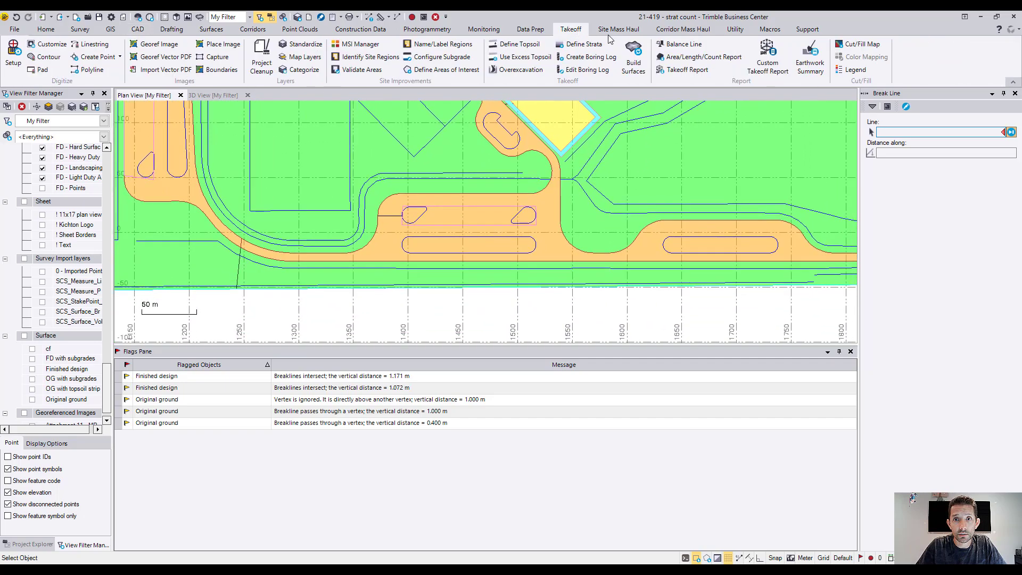
{"action": "left_click", "coordinate": [32, 369]}
{"action": "left_click", "coordinate": [639, 52]}
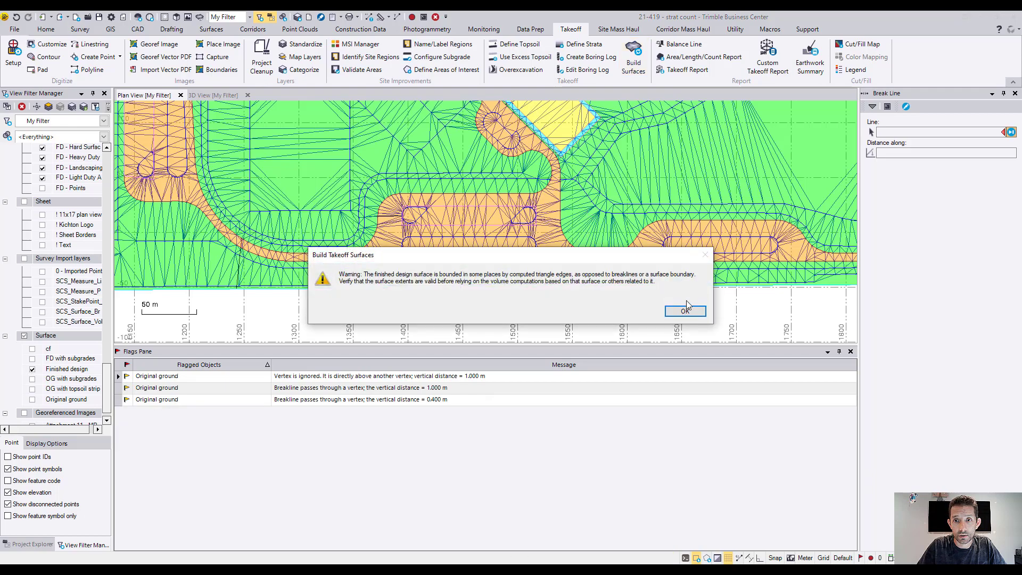
{"action": "left_click", "coordinate": [686, 310]}
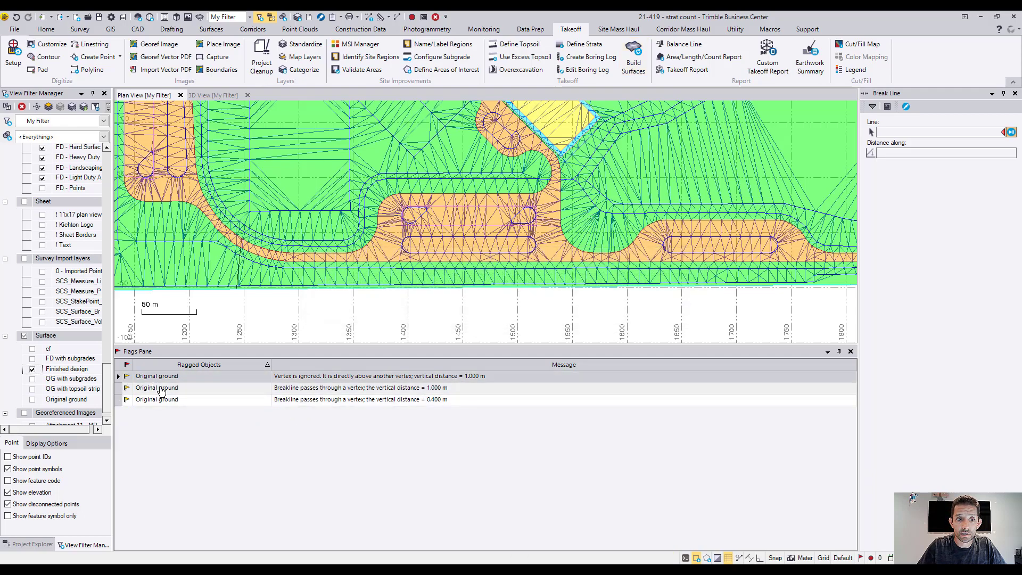
Display the Original ground surface instead of Finished design and zoom to its ignored-vertex flag.
{"action": "left_click", "coordinate": [32, 369]}
{"action": "left_click", "coordinate": [32, 399]}
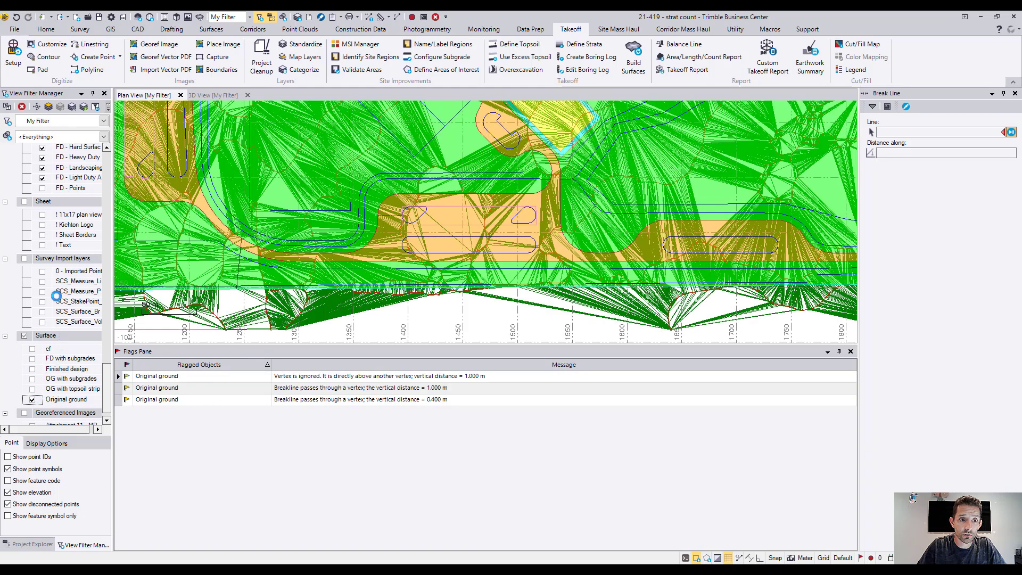
{"action": "scroll", "coordinate": [79, 281], "scroll_direction": "down", "scroll_amount": 1}
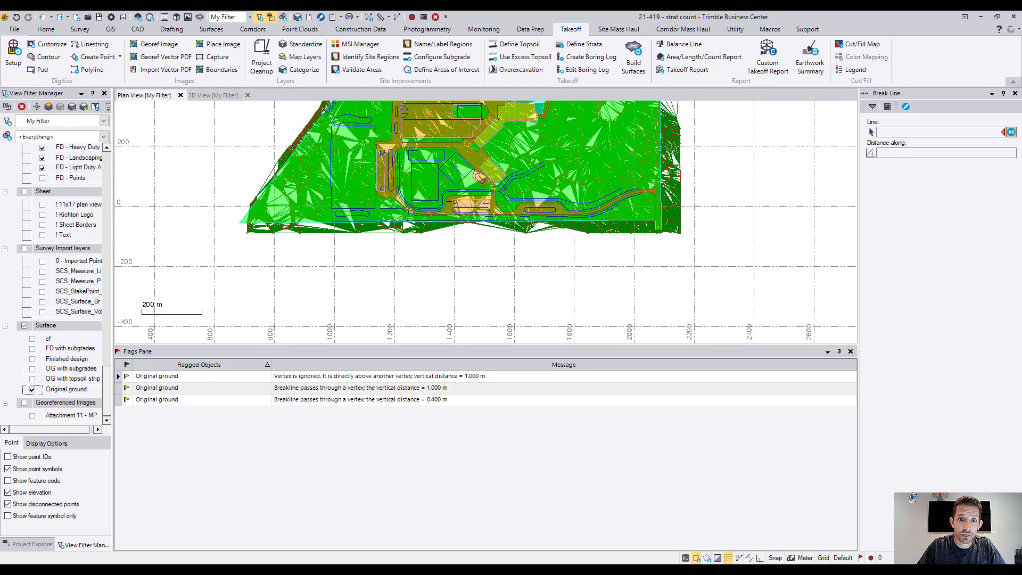
{"action": "double_click", "coordinate": [315, 379]}
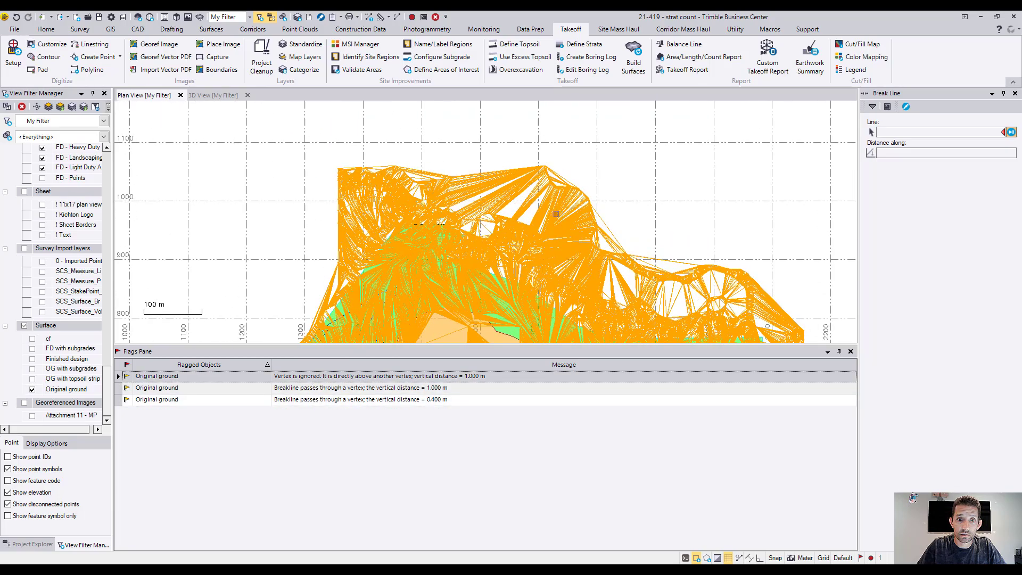
{"action": "double_click", "coordinate": [288, 379]}
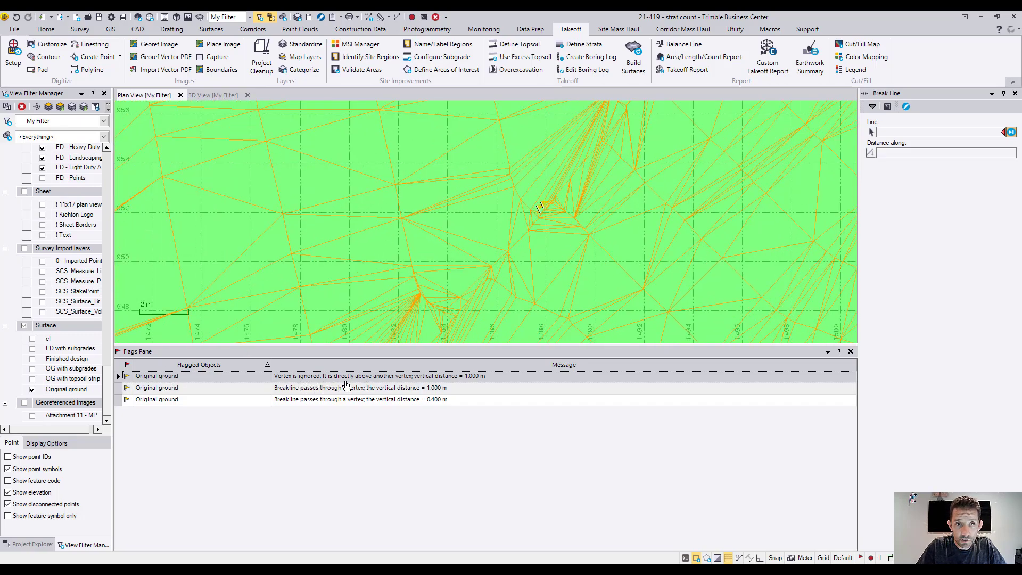
{"action": "double_click", "coordinate": [447, 385]}
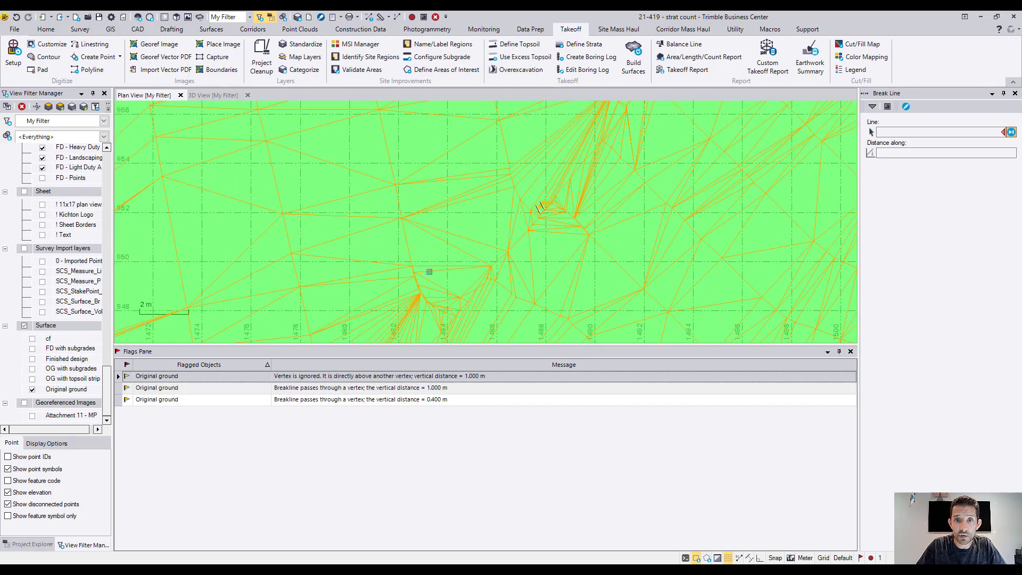
Examine the ignored-vertex location on the Original ground surface in the 3D view.
{"action": "left_click", "coordinate": [226, 94]}
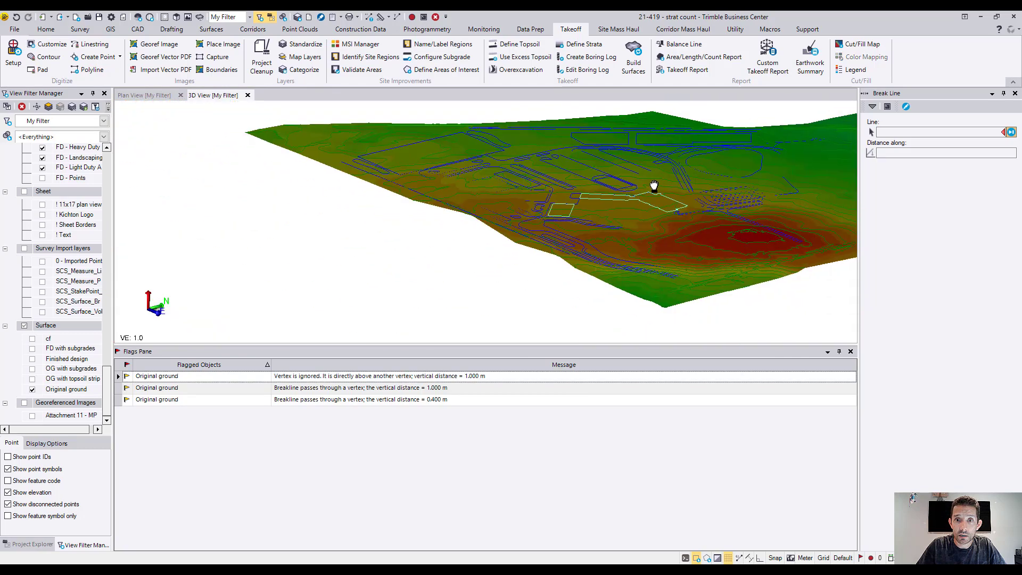
{"action": "scroll", "coordinate": [527, 242], "scroll_direction": "up", "scroll_amount": 10}
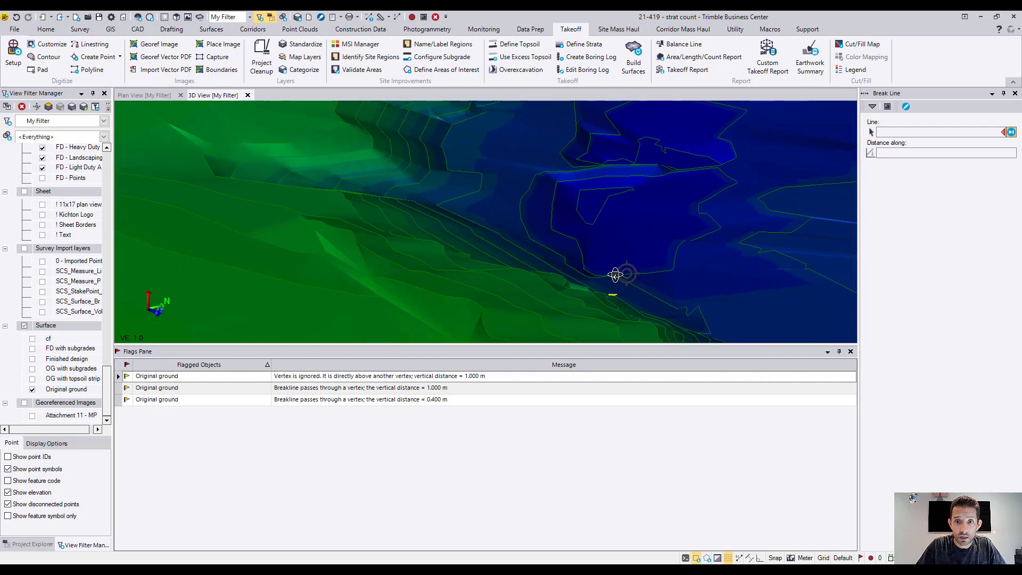
{"action": "mouse_move", "coordinate": [535, 282]}
{"action": "left_mouse_down"}
{"action": "mouse_move", "coordinate": [417, 267]}
{"action": "mouse_move", "coordinate": [460, 249]}
{"action": "mouse_move", "coordinate": [415, 281]}
{"action": "mouse_move", "coordinate": [335, 292]}
{"action": "mouse_move", "coordinate": [396, 302]}
{"action": "left_mouse_up"}
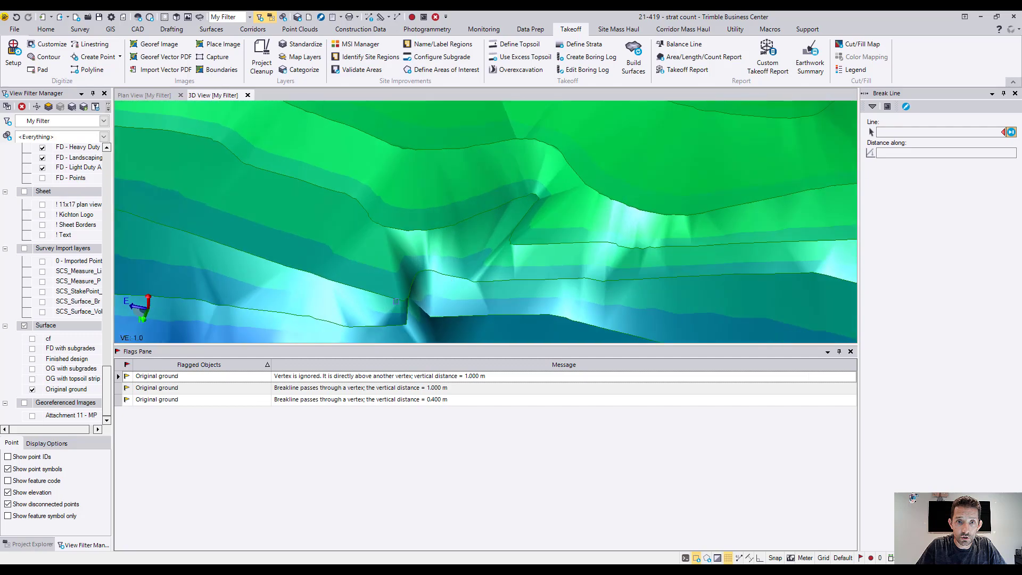
Hide the Original ground surface and the Finished Design layers, and show the Existing layer group to inspect its contours in 3D.
{"action": "left_click", "coordinate": [32, 389]}
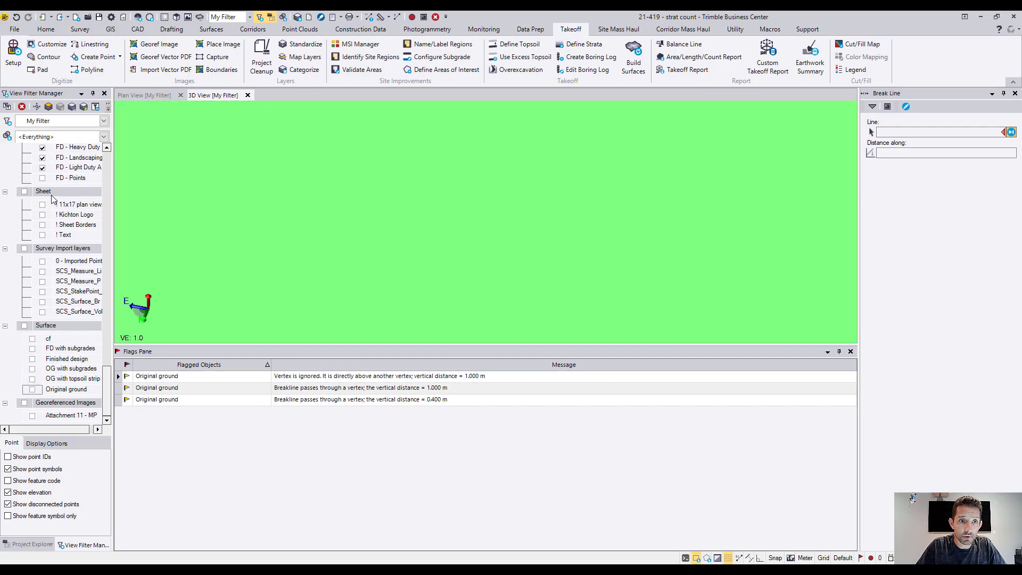
{"action": "scroll", "coordinate": [28, 300], "scroll_direction": "up", "scroll_amount": 4}
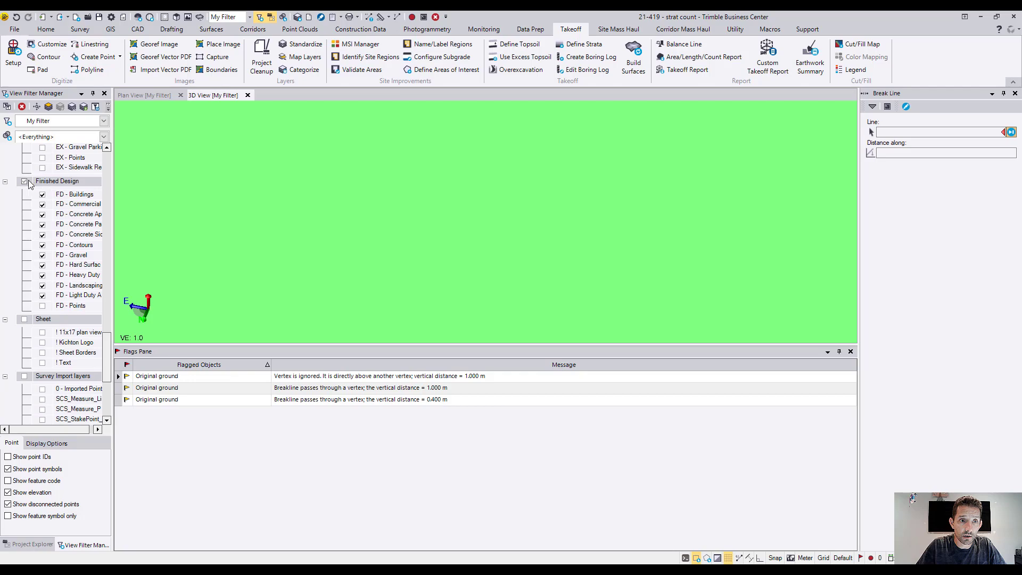
{"action": "left_click", "coordinate": [29, 181]}
{"action": "scroll", "coordinate": [59, 257], "scroll_direction": "up", "scroll_amount": 6}
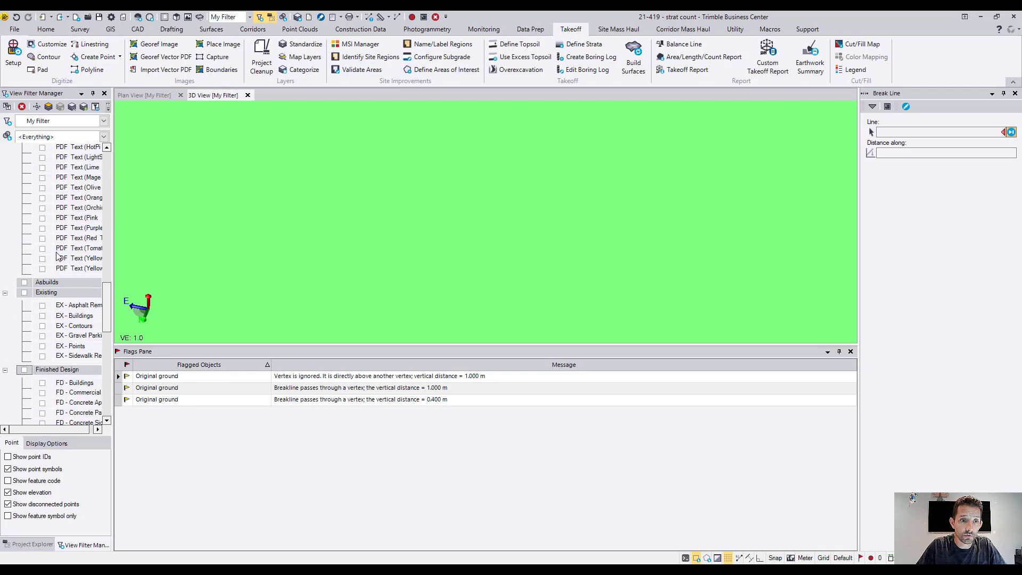
{"action": "scroll", "coordinate": [59, 257], "scroll_direction": "down", "scroll_amount": 4}
{"action": "left_click", "coordinate": [24, 171]}
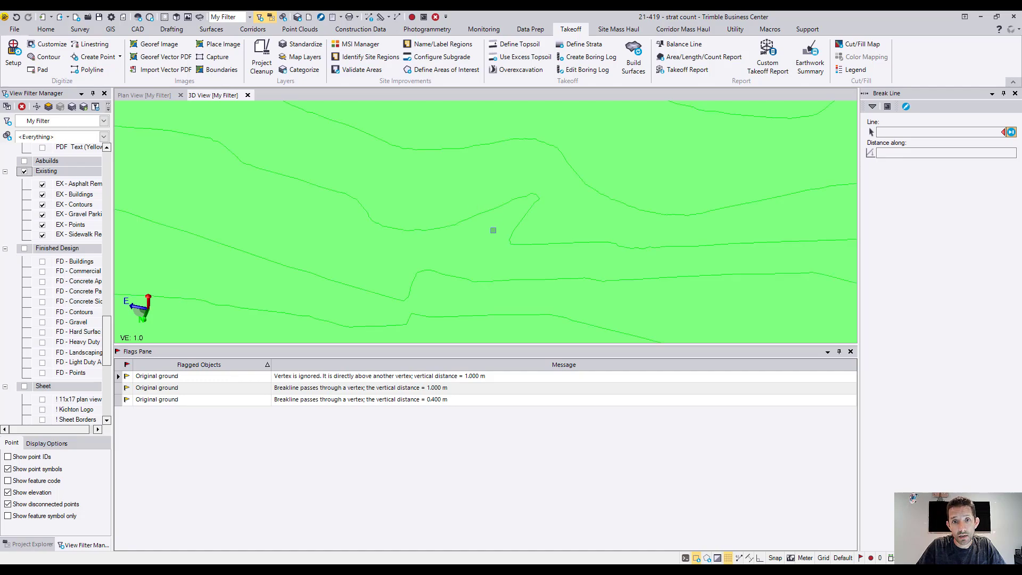
{"action": "mouse_move", "coordinate": [493, 230]}
{"action": "middle_mouse_down"}
{"action": "mouse_move", "coordinate": [619, 216]}
{"action": "mouse_move", "coordinate": [582, 235]}
{"action": "mouse_move", "coordinate": [557, 213]}
{"action": "mouse_move", "coordinate": [516, 229]}
{"action": "middle_mouse_up"}
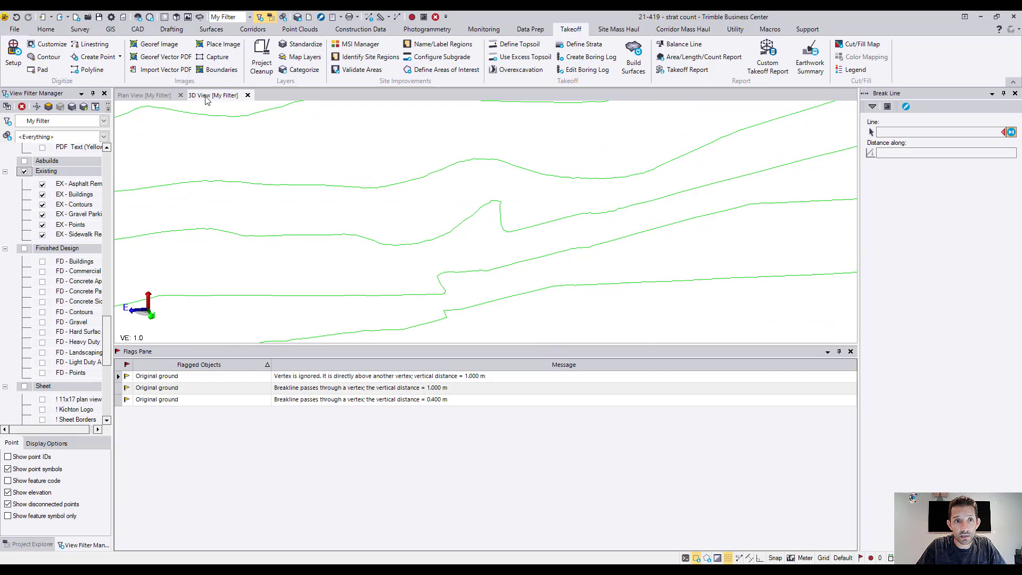
Switch to the plan view, hide the FD Validate Area layer, and zoom to where the existing contours touch.
{"action": "left_click", "coordinate": [162, 99]}
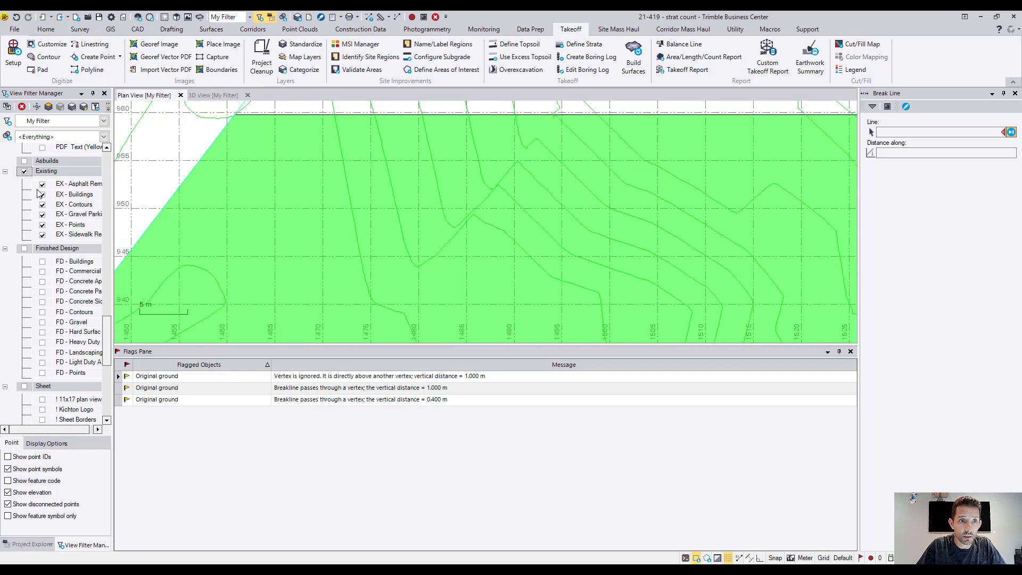
{"action": "left_click_drag", "start_coordinate": [107, 332], "coordinate": [106, 162]}
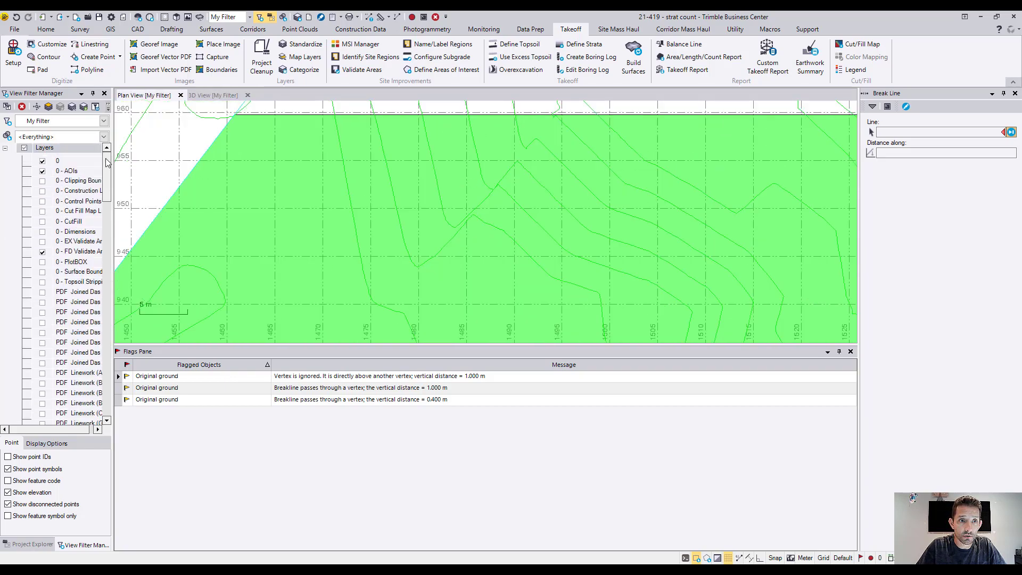
{"action": "left_click", "coordinate": [43, 251]}
{"action": "scroll", "coordinate": [495, 200], "scroll_direction": "up", "scroll_amount": 5}
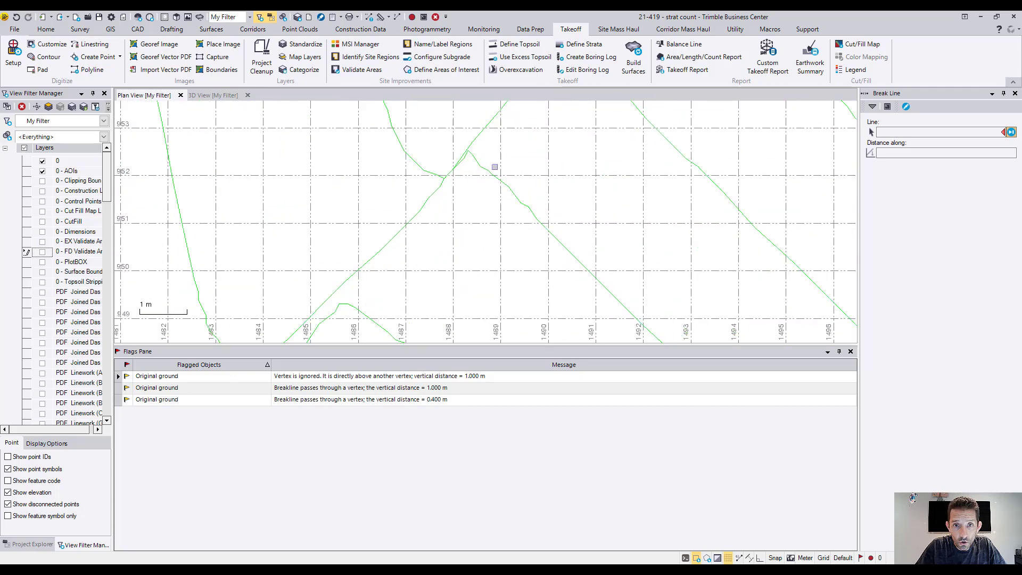
{"action": "scroll", "coordinate": [495, 167], "scroll_direction": "up", "scroll_amount": 4}
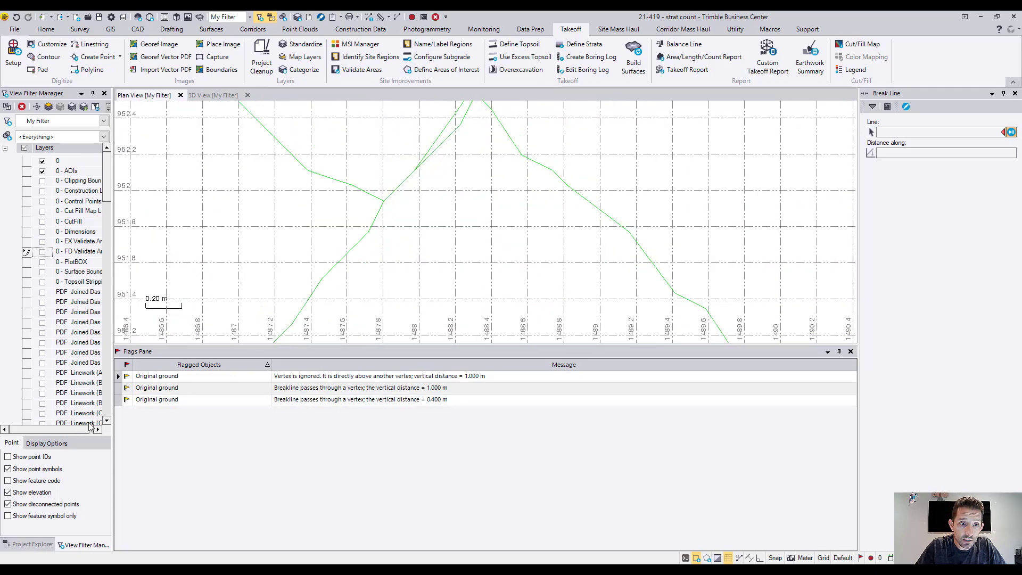
Correct the EX - Contours linestring's vertices at the two Original ground flag markers and rebuild the takeoff surfaces, accepting the extents warning.
{"action": "scroll", "coordinate": [95, 421], "scroll_direction": "down", "scroll_amount": 15}
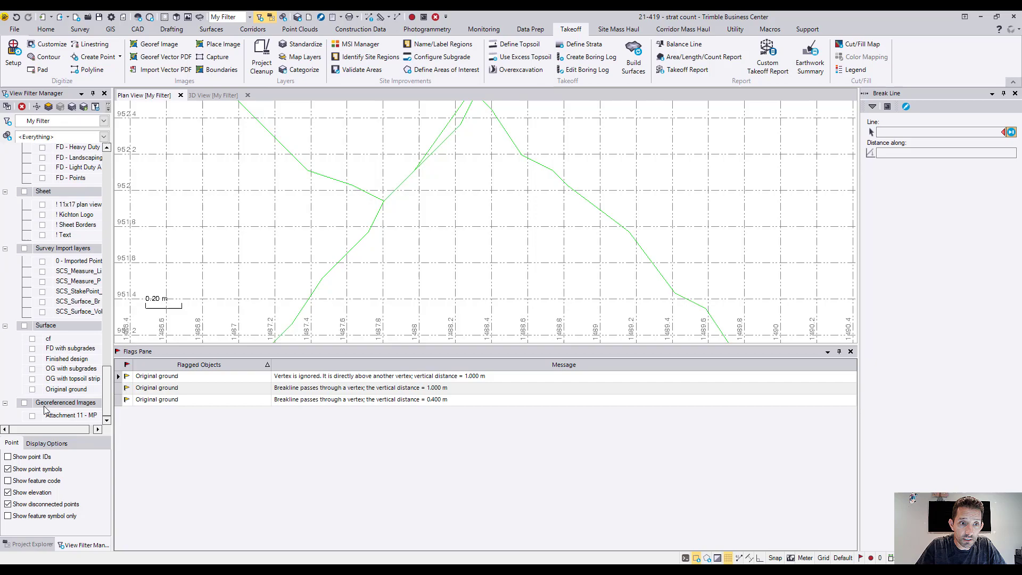
{"action": "left_click", "coordinate": [32, 390]}
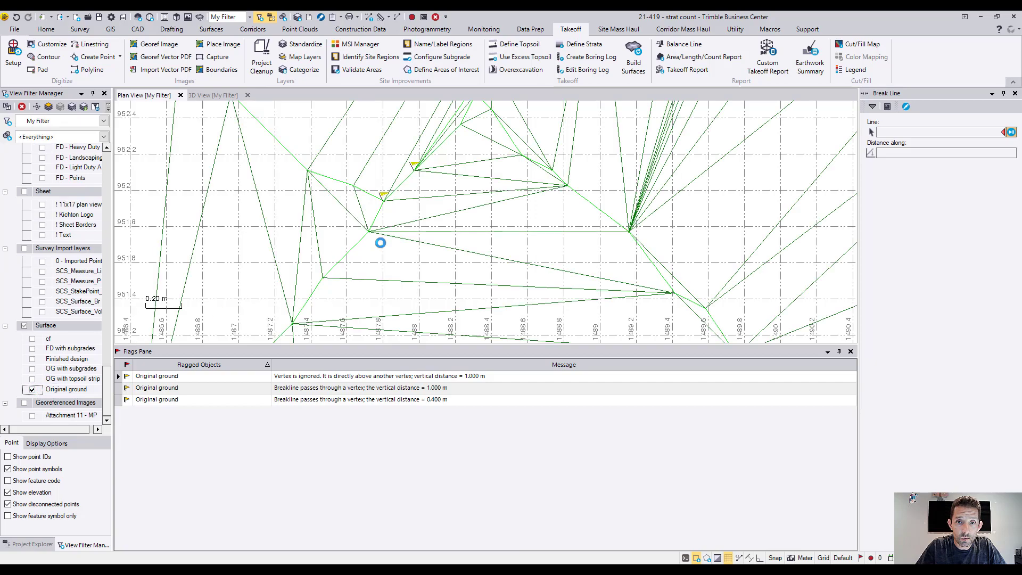
{"action": "scroll", "coordinate": [379, 224], "scroll_direction": "up", "scroll_amount": 1}
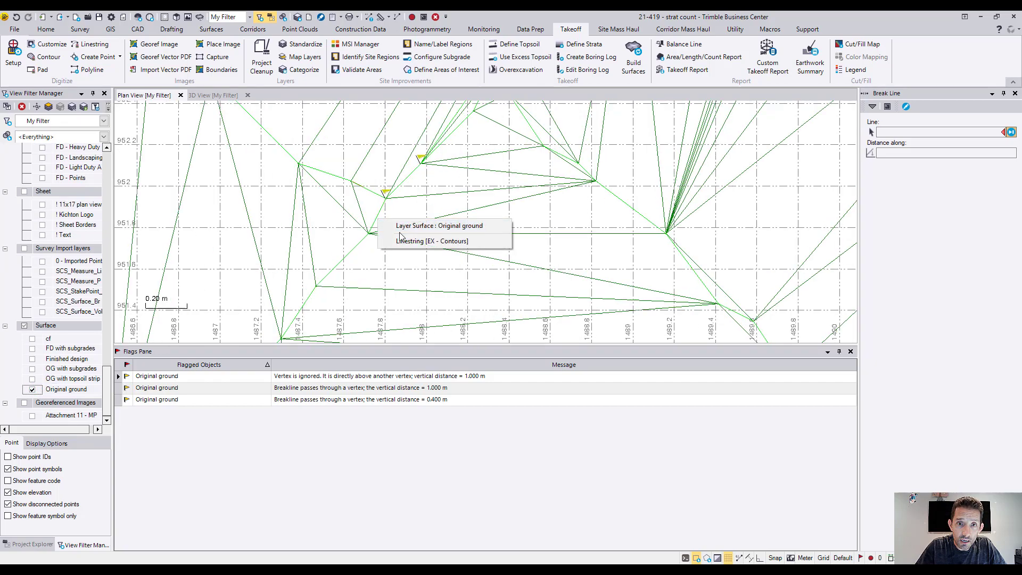
{"action": "left_click", "coordinate": [421, 240]}
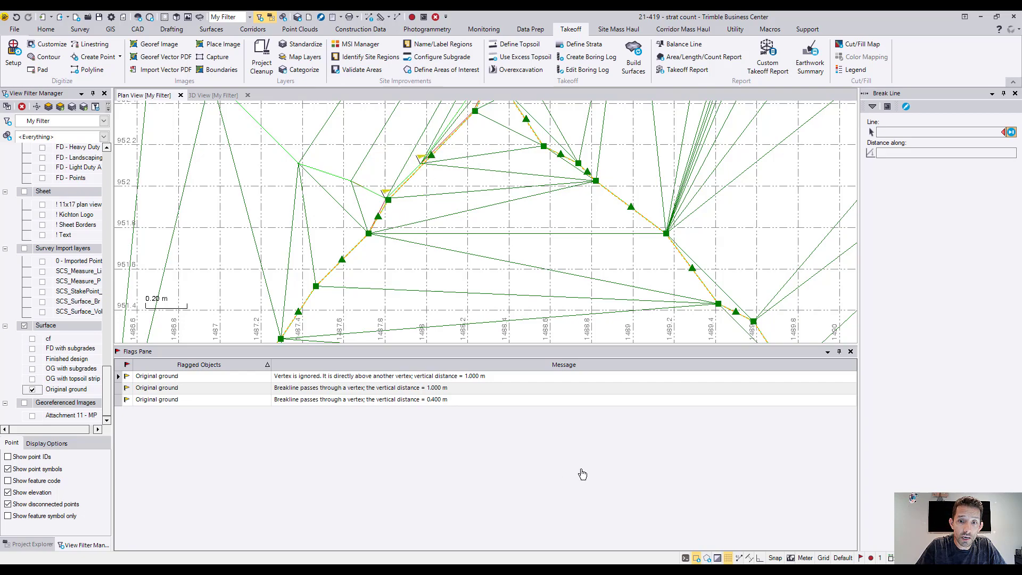
{"action": "left_click", "coordinate": [634, 53]}
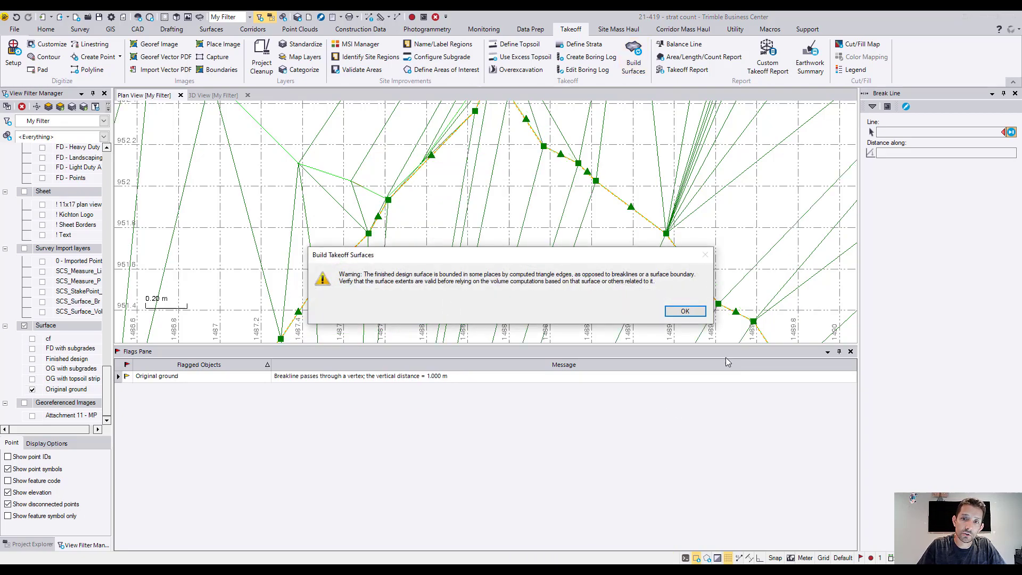
{"action": "left_click", "coordinate": [686, 311]}
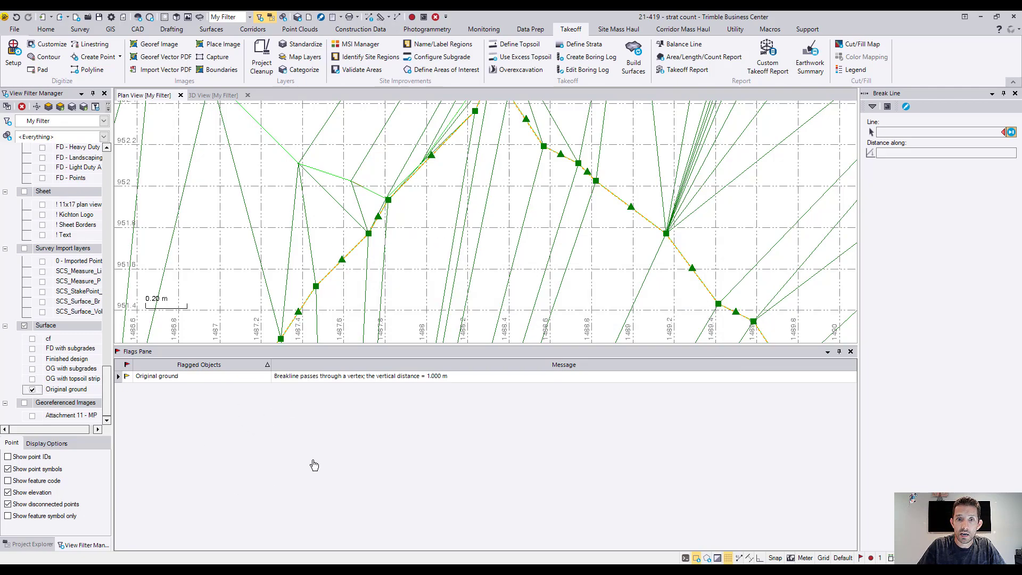
Nudge the contour linestring's vertex at the remaining Original ground breakline flag off the adjacent contour and rebuild the takeoff surfaces.
{"action": "double_click", "coordinate": [167, 378]}
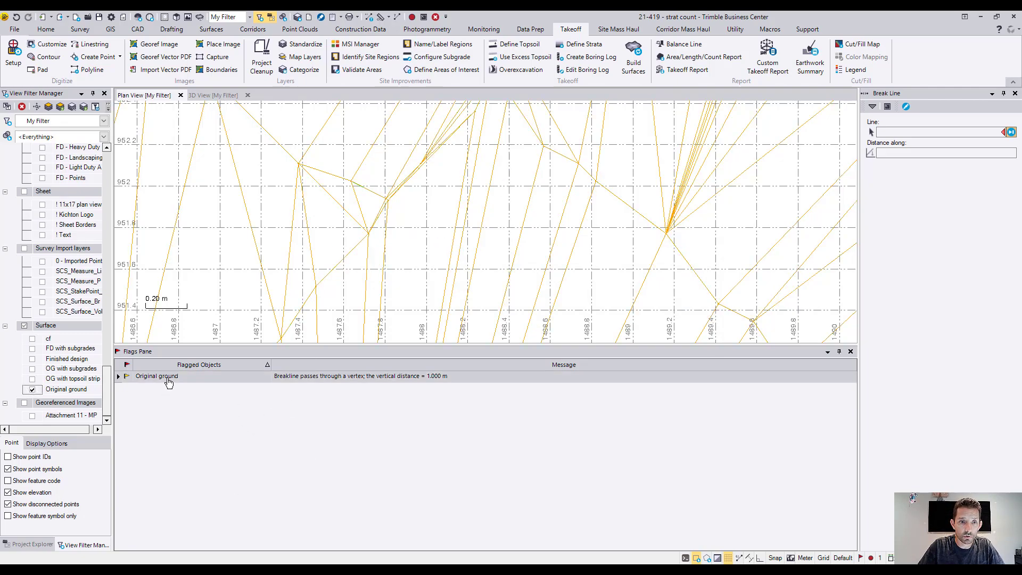
{"action": "left_click", "coordinate": [32, 389]}
{"action": "left_click", "coordinate": [498, 198]}
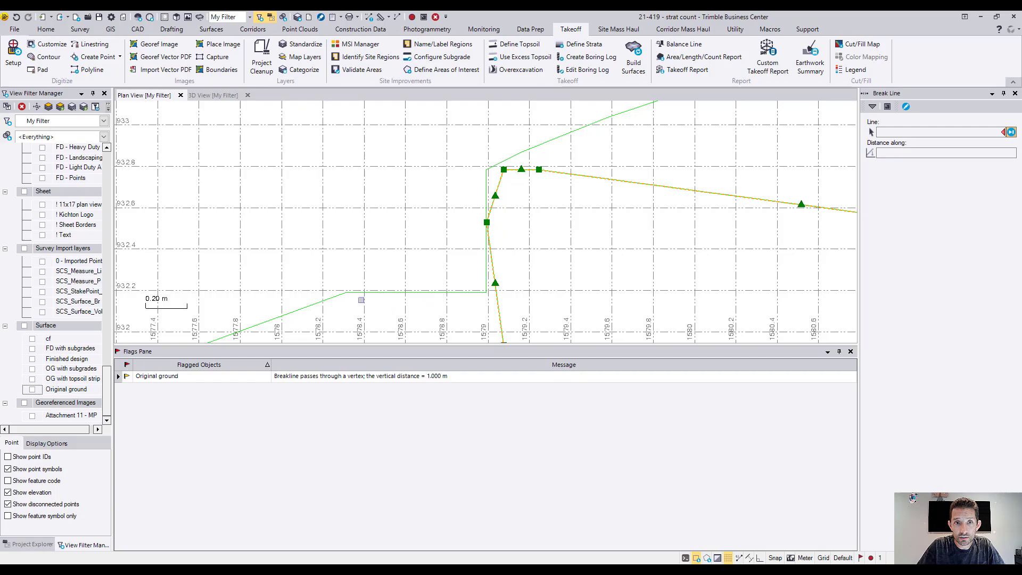
{"action": "left_click", "coordinate": [32, 389]}
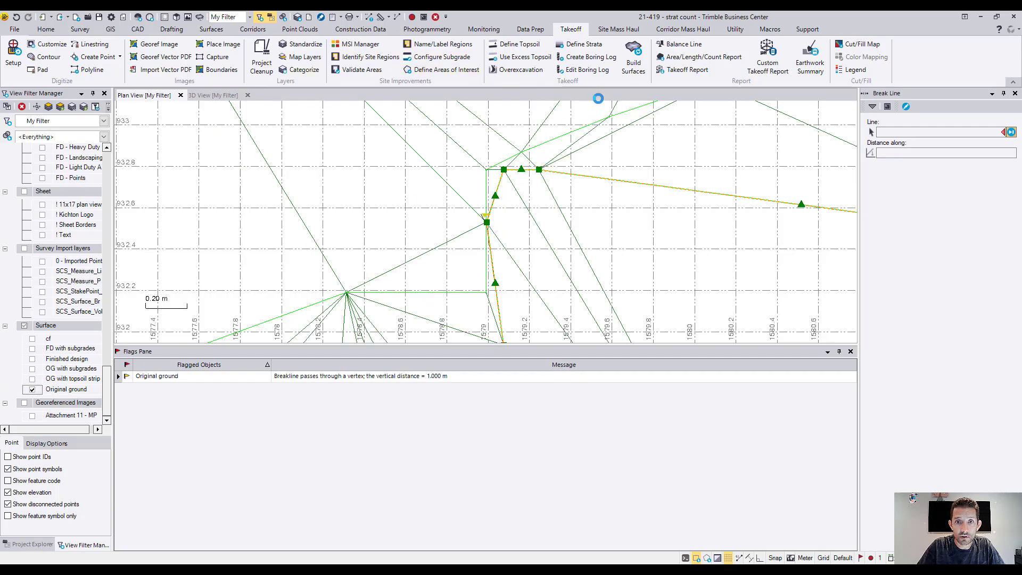
{"action": "left_click", "coordinate": [637, 62]}
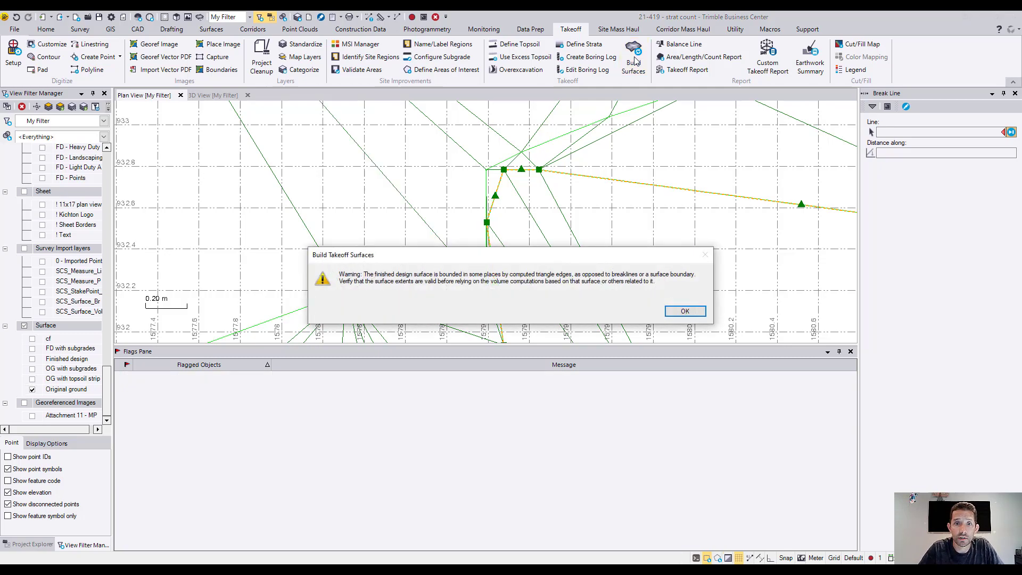
{"action": "left_click", "coordinate": [686, 311]}
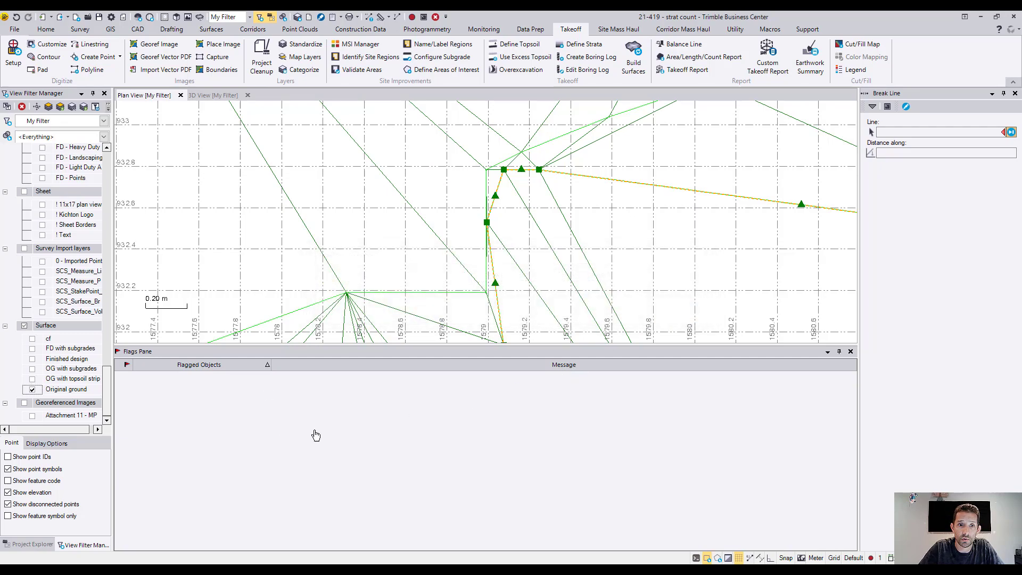